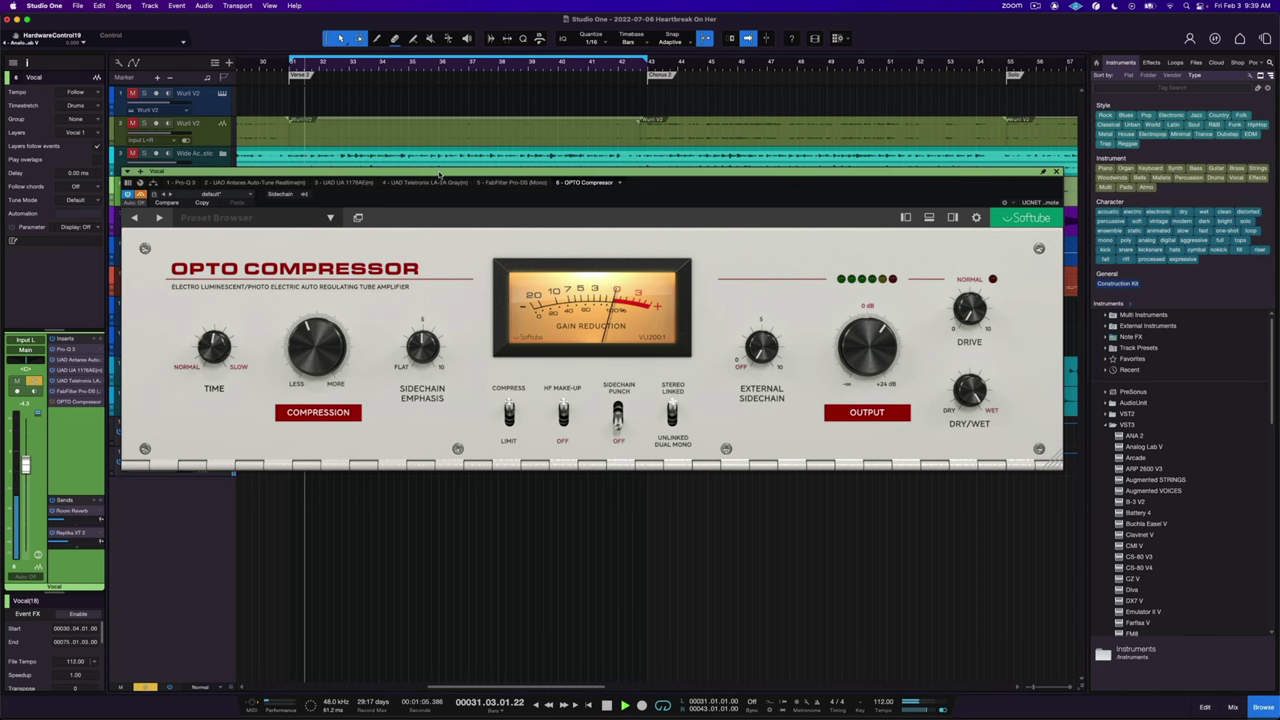
Step: Reposition and enlarge the Opto Compressor window, moving it left to make room
{"action": "left_click_drag", "start_coordinate": [440, 175], "coordinate": [448, 171]}
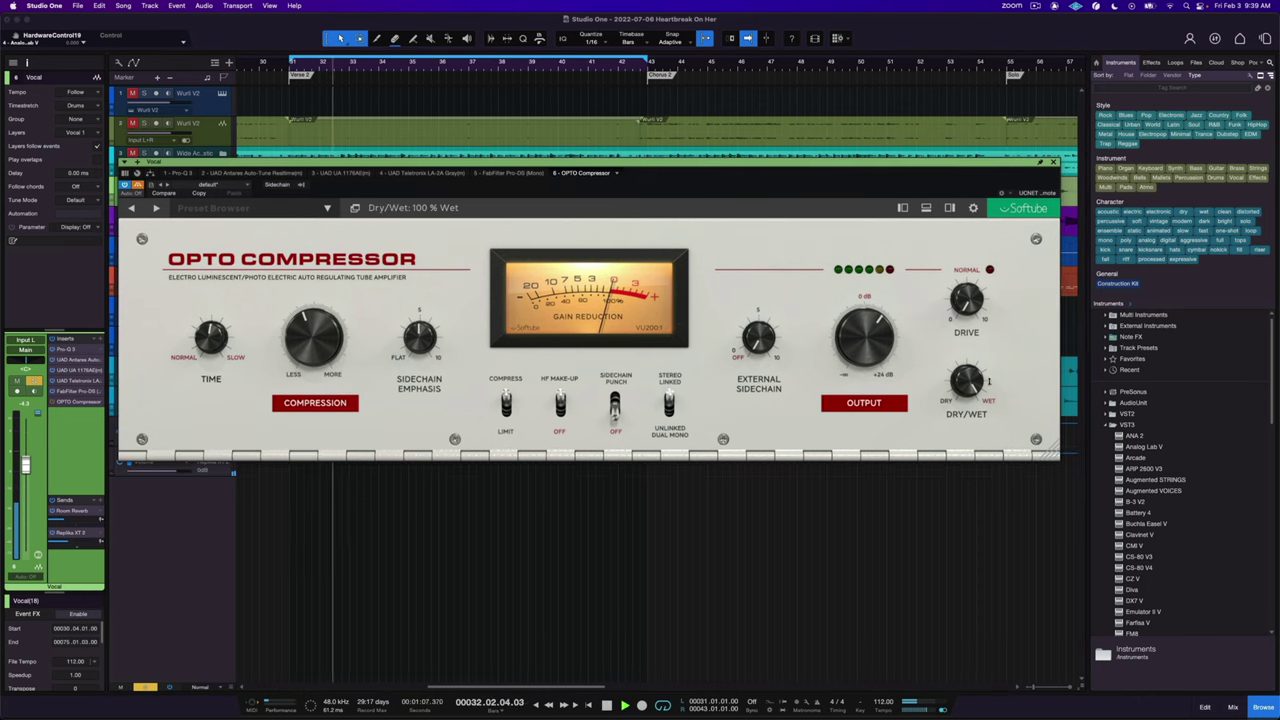
{"action": "left_click_drag", "start_coordinate": [1054, 452], "coordinate": [1148, 568]}
{"action": "left_click_drag", "start_coordinate": [716, 177], "coordinate": [669, 179]}
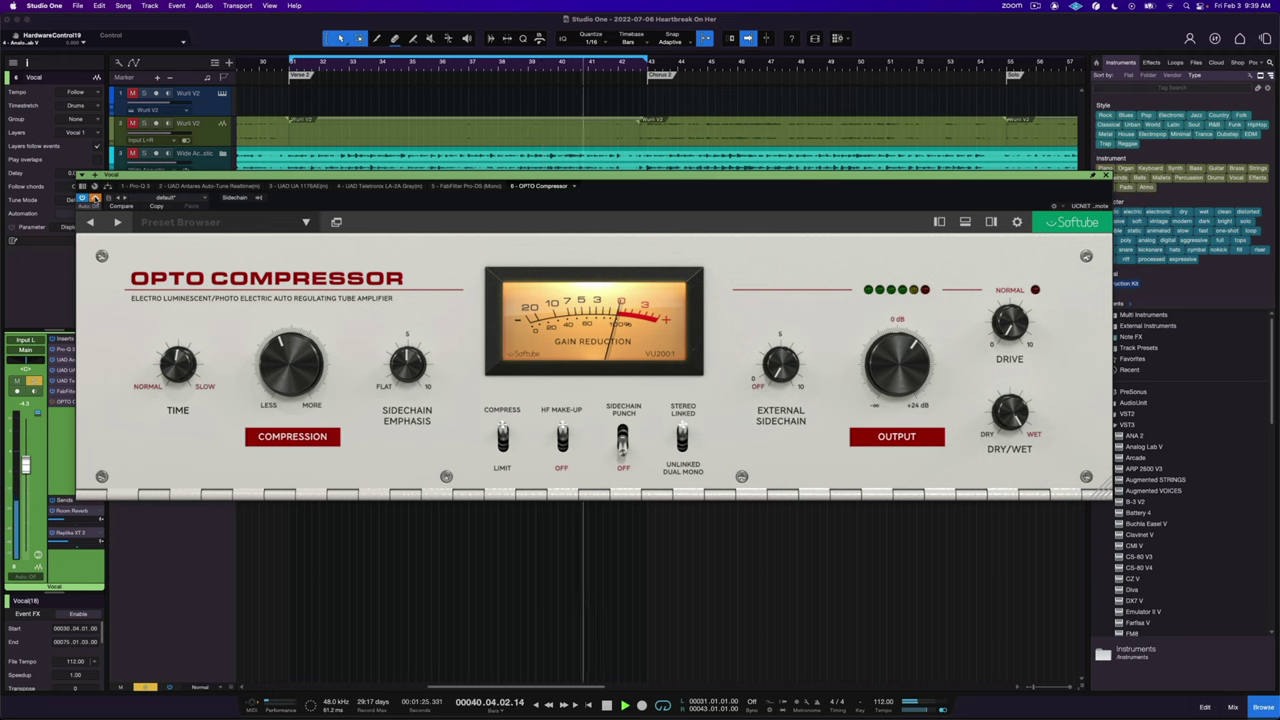
{"action": "mouse_move", "coordinate": [307, 366]}
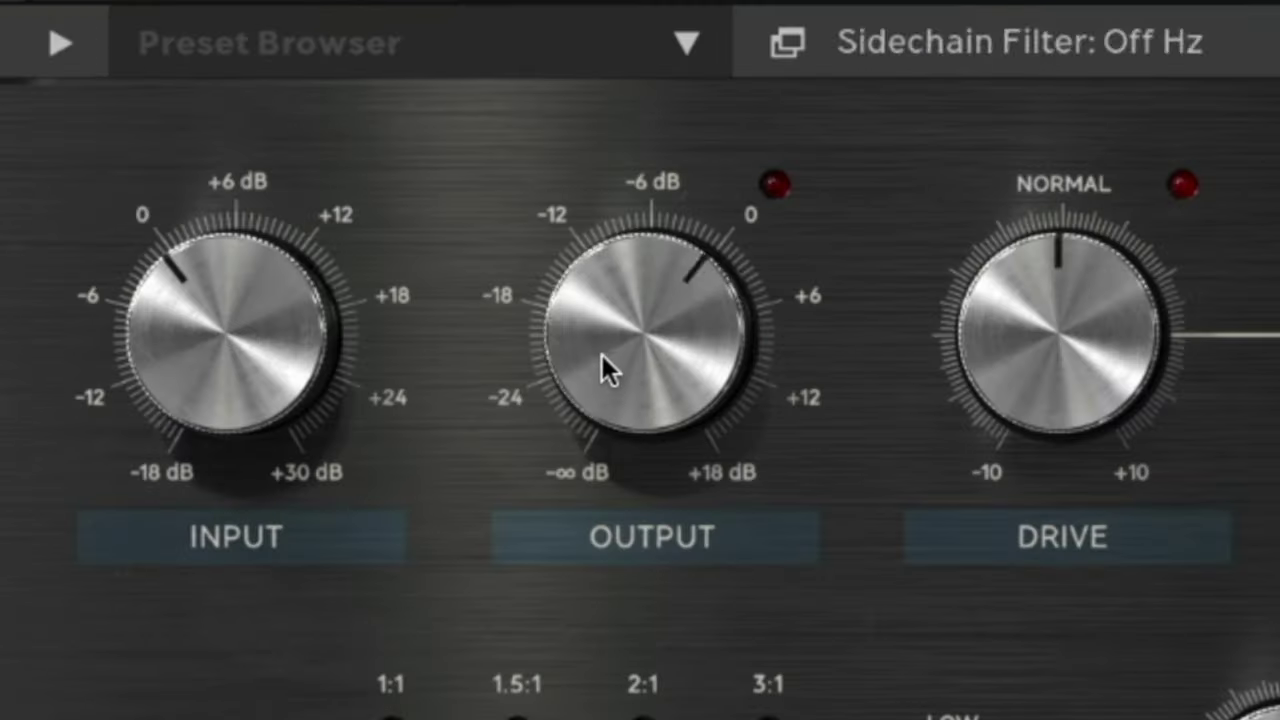
Step: Set the FET Compressor input to -1.0 dB and its output gain to about 4.8 dB
{"action": "left_click_drag", "start_coordinate": [255, 234], "coordinate": [256, 225]}
{"action": "left_click_drag", "start_coordinate": [244, 353], "coordinate": [372, 367]}
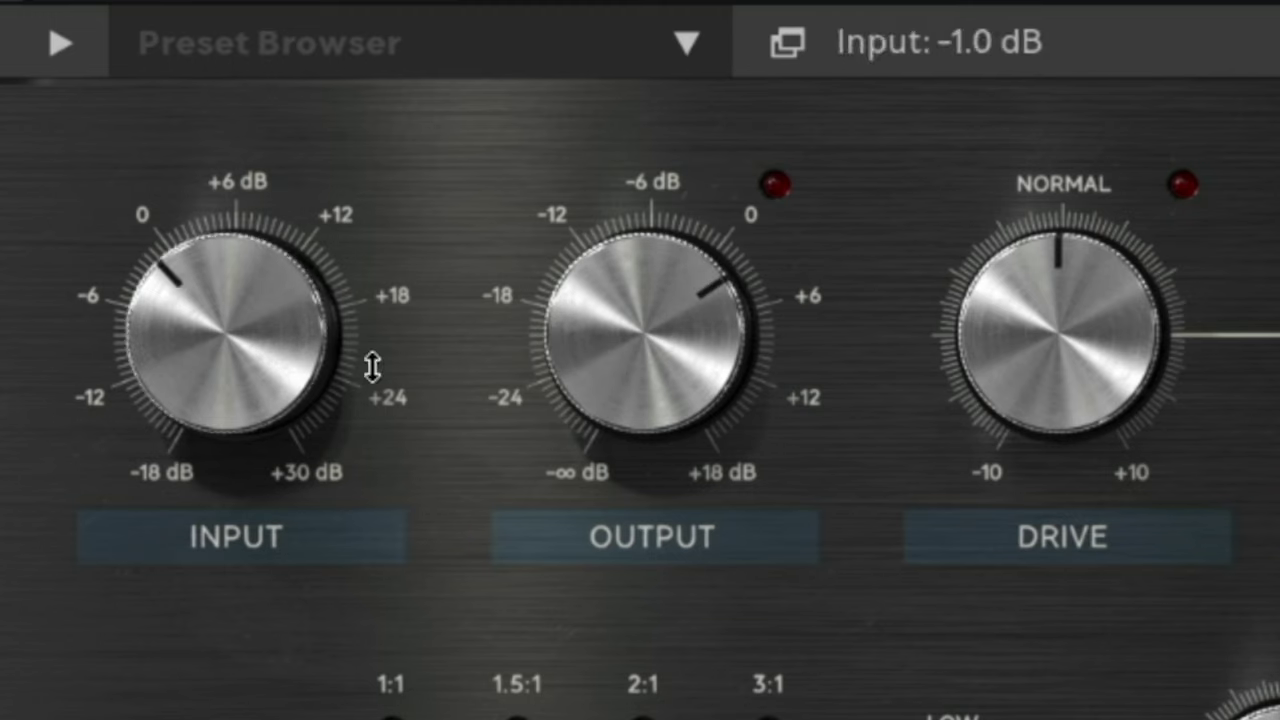
{"action": "mouse_move", "coordinate": [602, 335]}
{"action": "left_mouse_down"}
{"action": "mouse_move", "coordinate": [603, 320]}
{"action": "mouse_move", "coordinate": [602, 335]}
{"action": "left_mouse_up"}
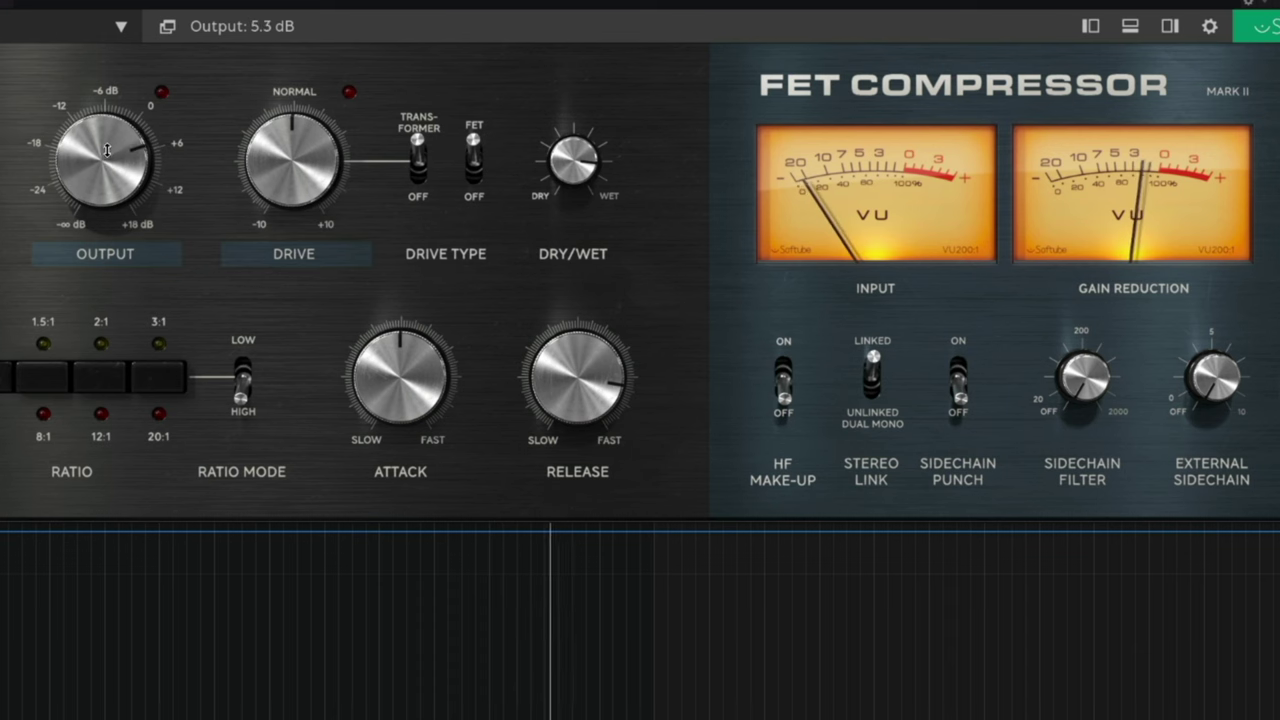
{"action": "left_click_drag", "start_coordinate": [110, 149], "coordinate": [109, 153]}
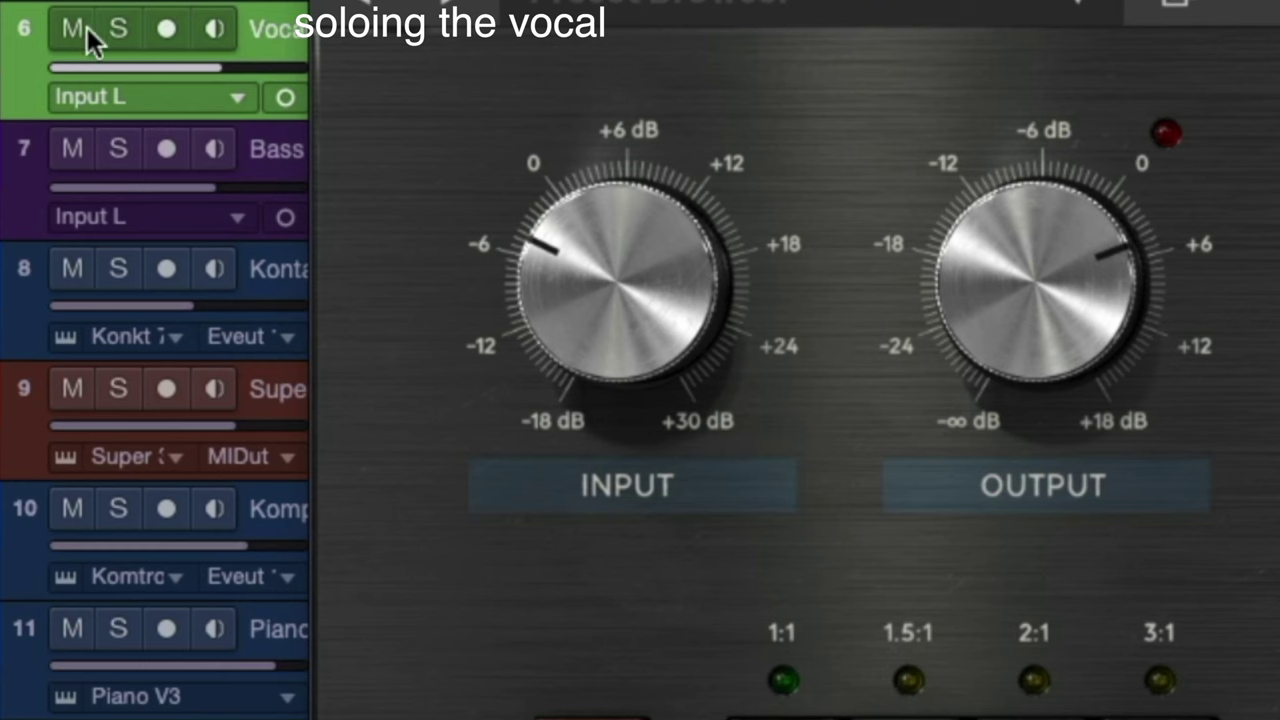
Step: Solo the Vocal track, open its Opto Compressor, and stack the Opto and FET windows vertically
{"action": "left_click", "coordinate": [118, 29]}
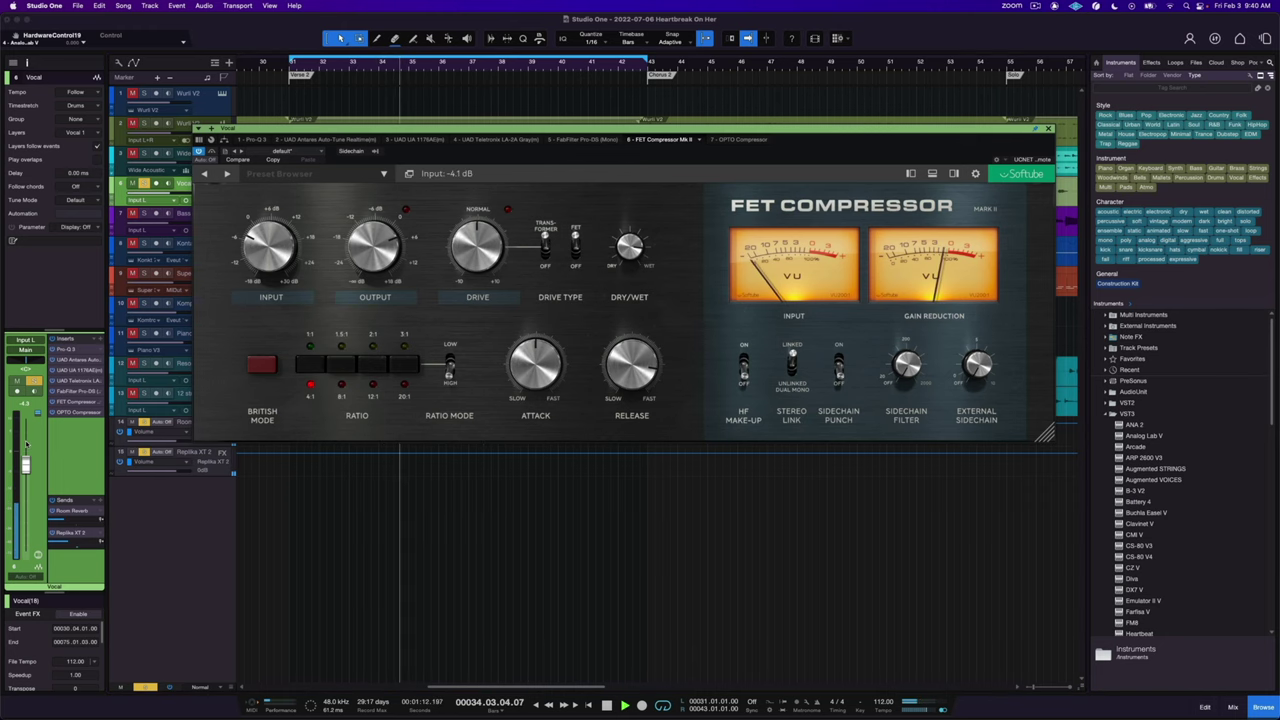
{"action": "left_click", "coordinate": [99, 414]}
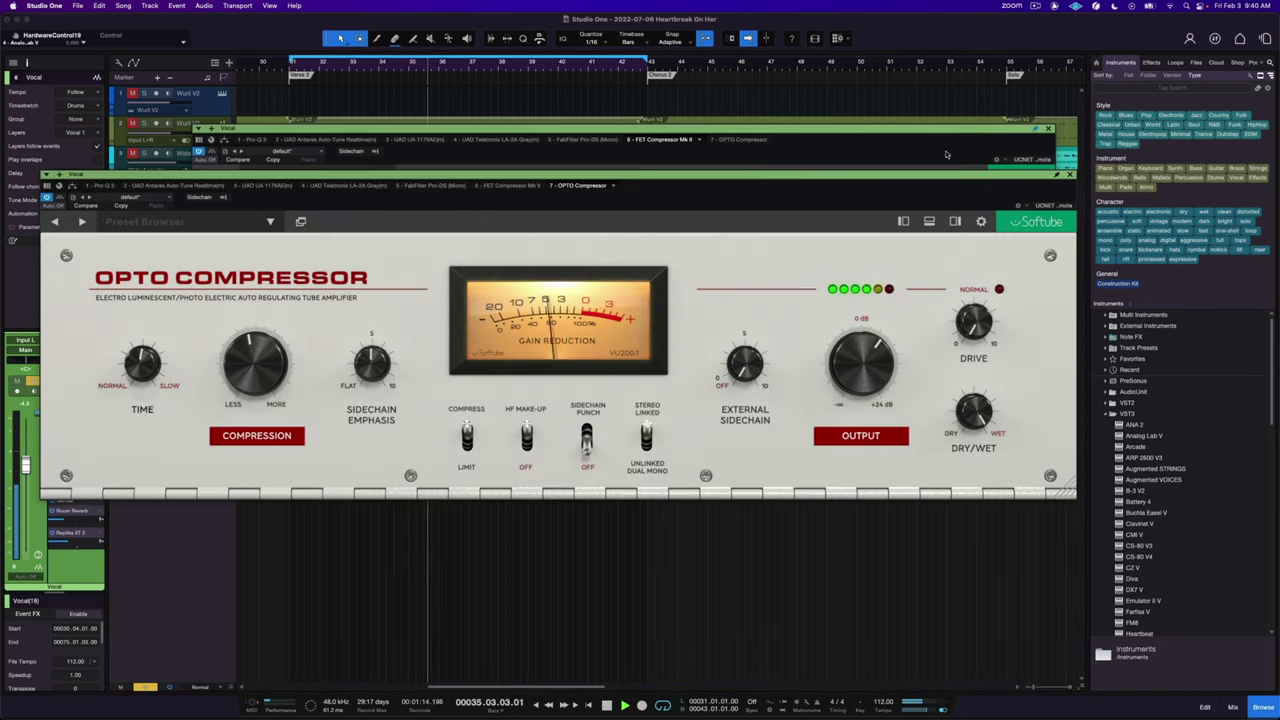
{"action": "left_click_drag", "start_coordinate": [1007, 181], "coordinate": [1147, 379]}
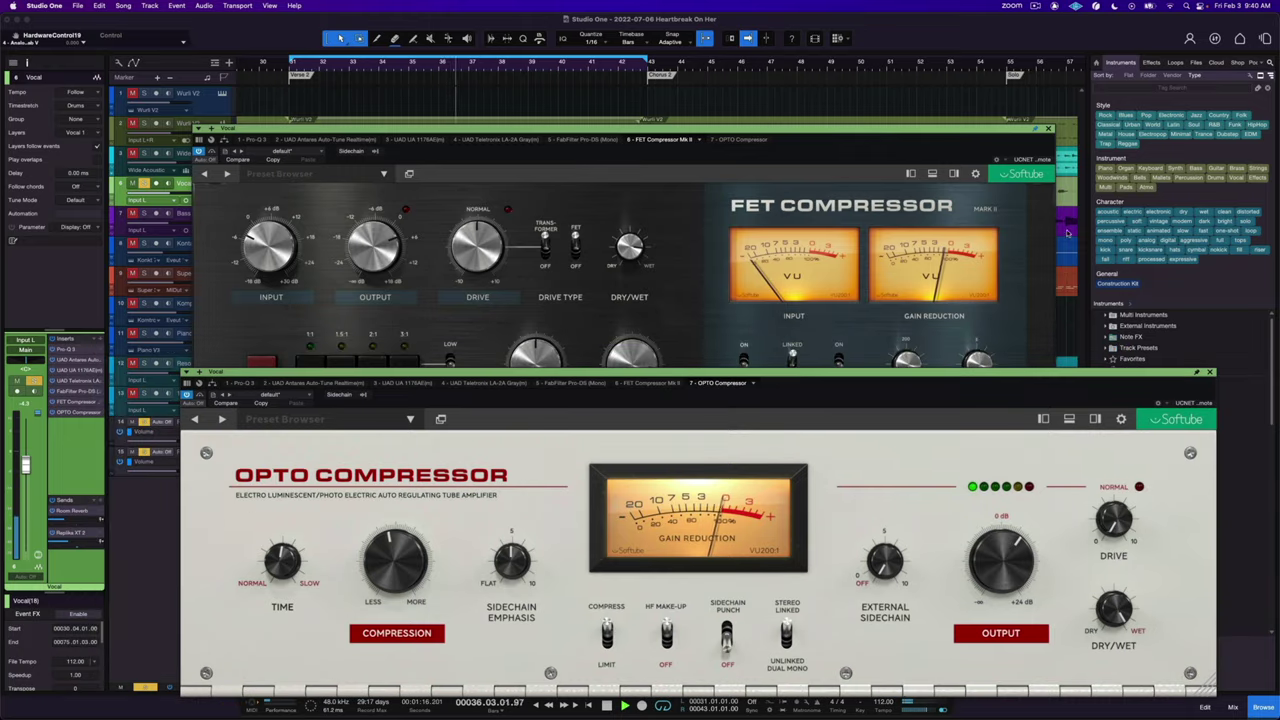
{"action": "left_click_drag", "start_coordinate": [681, 128], "coordinate": [681, 80]}
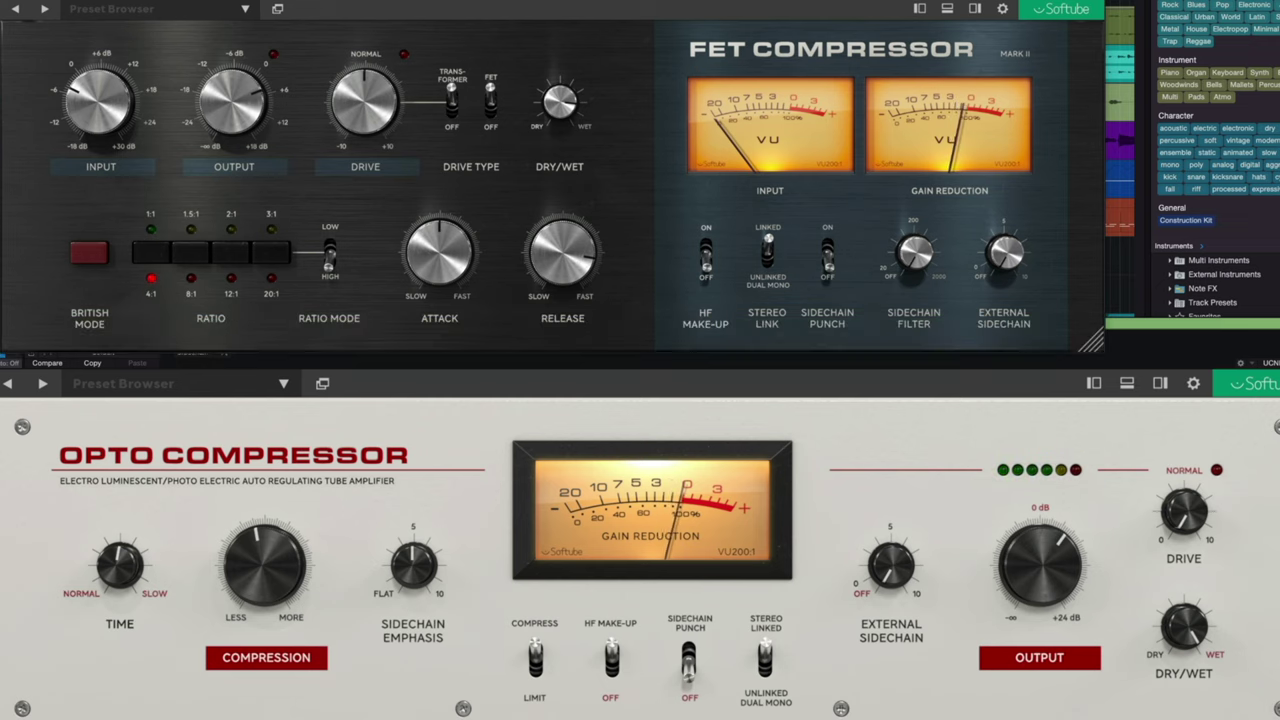
Step: Compare the FET and Opto windows, then lower the Opto Compressor output toward 6.8 dB
{"action": "left_click", "coordinate": [20, 399]}
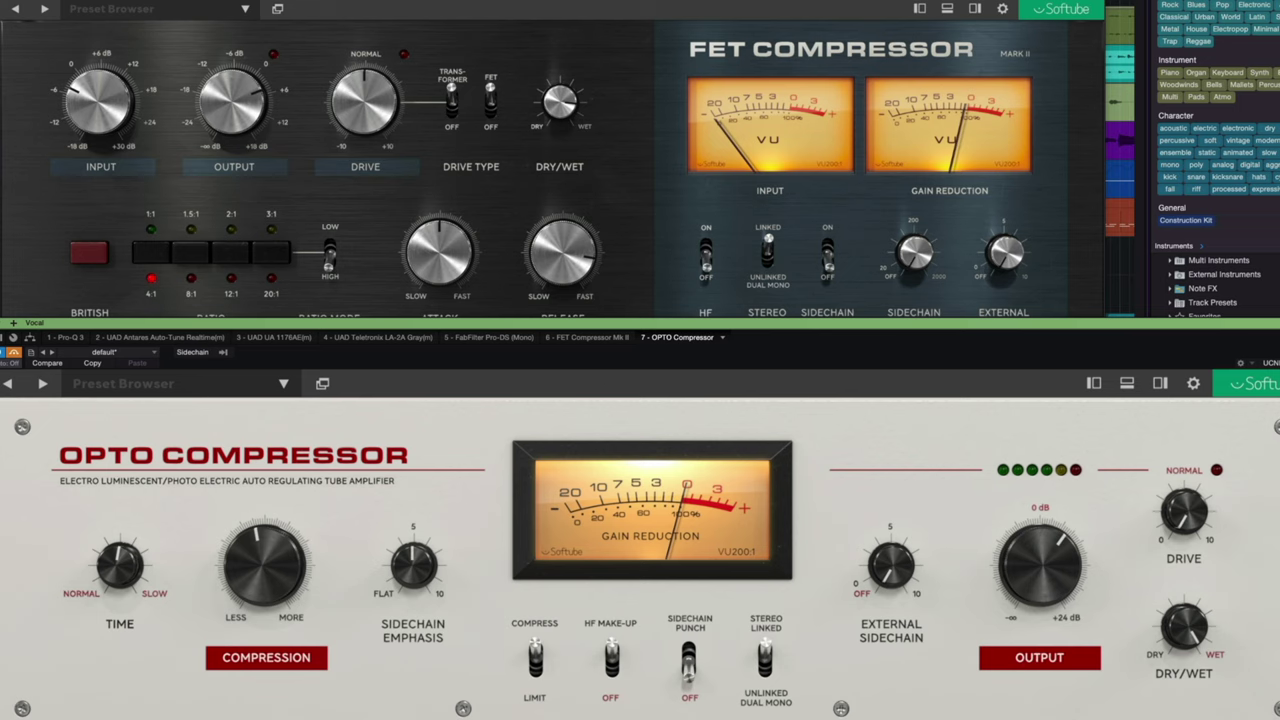
{"action": "left_click", "coordinate": [44, 8]}
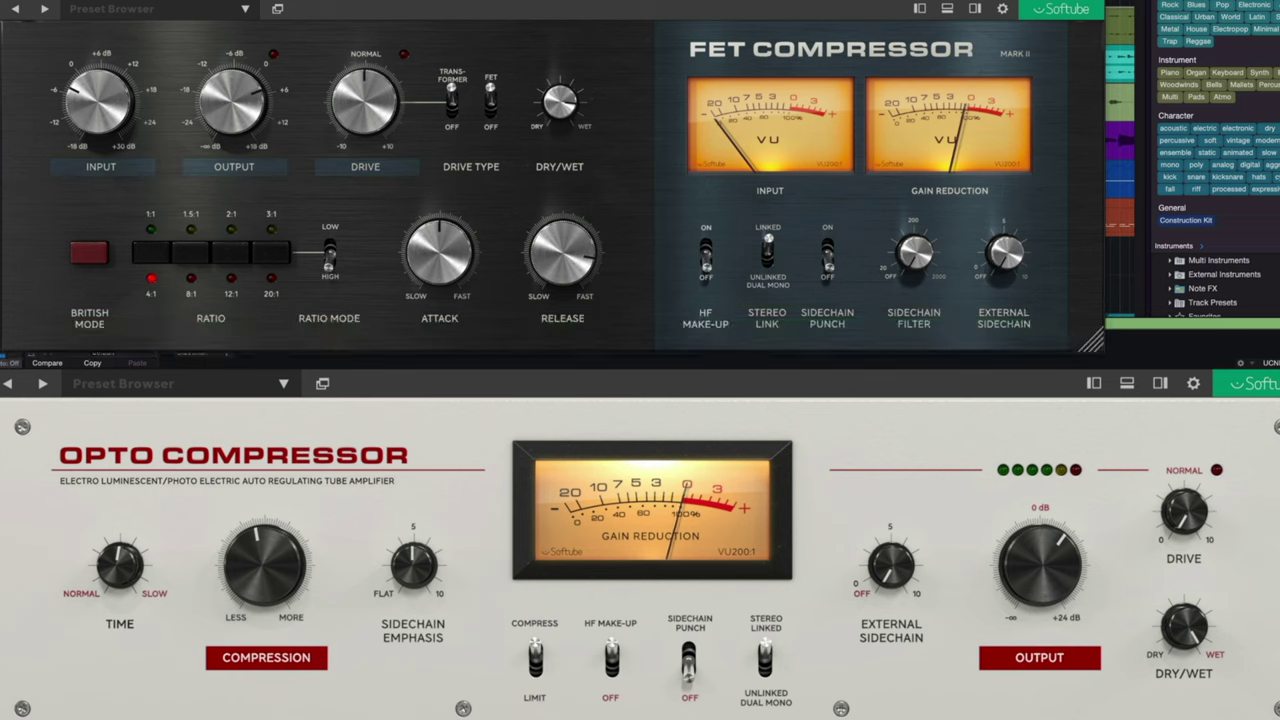
{"action": "left_click", "coordinate": [1048, 568]}
{"action": "scroll", "coordinate": [1048, 565], "scroll_direction": "down", "scroll_amount": 2}
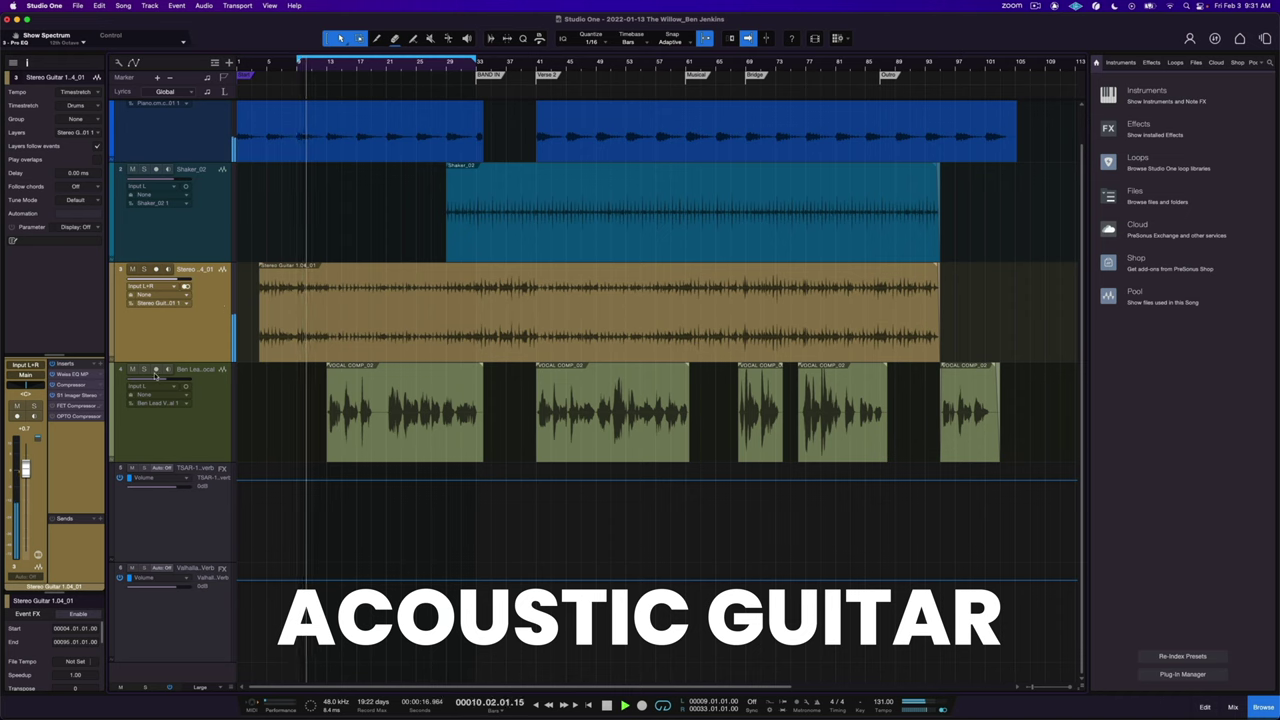
Step: Open and close the guitar's Compressor plugin to inspect it, then bring up the FET insert's options
{"action": "right_click", "coordinate": [100, 387]}
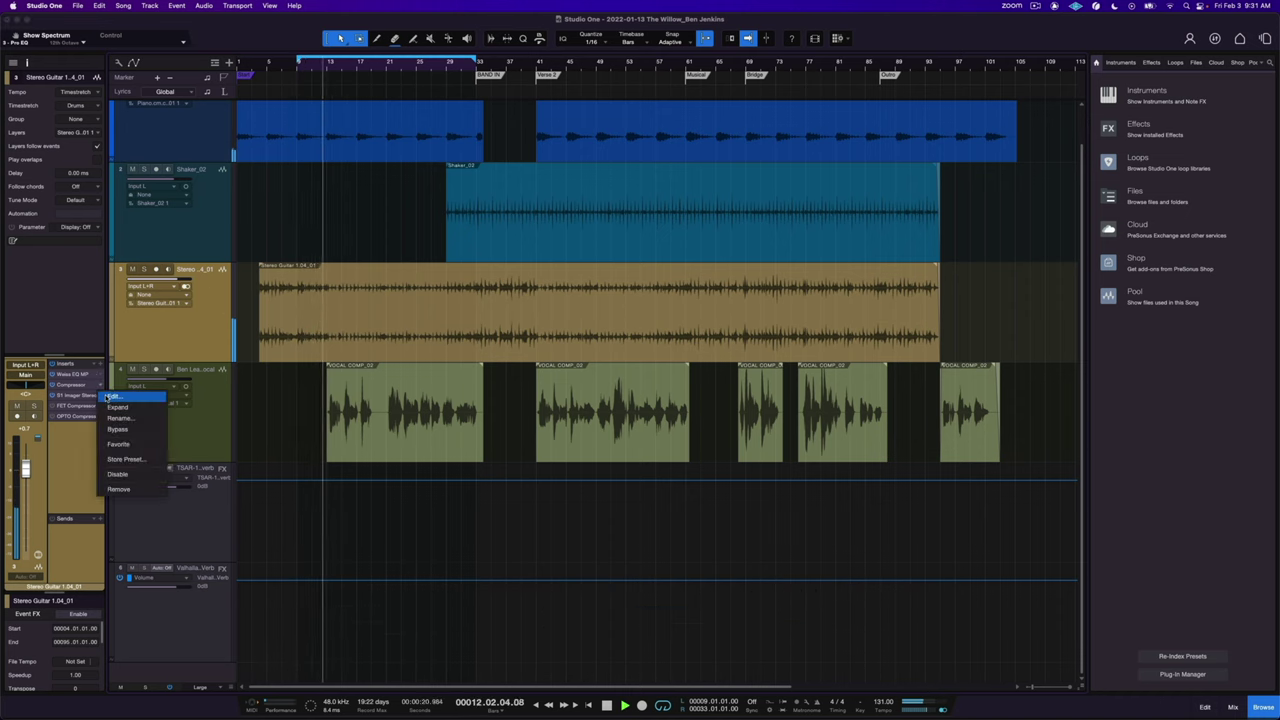
{"action": "left_click", "coordinate": [120, 395]}
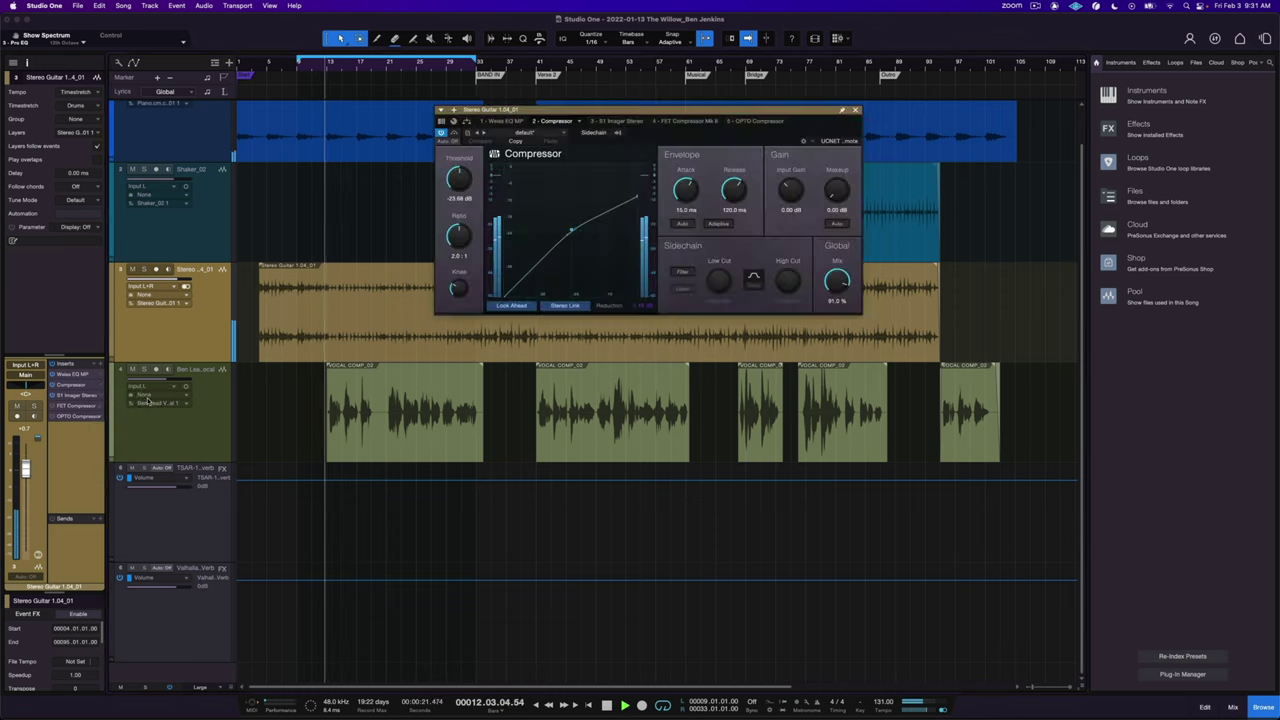
{"action": "left_click", "coordinate": [856, 110]}
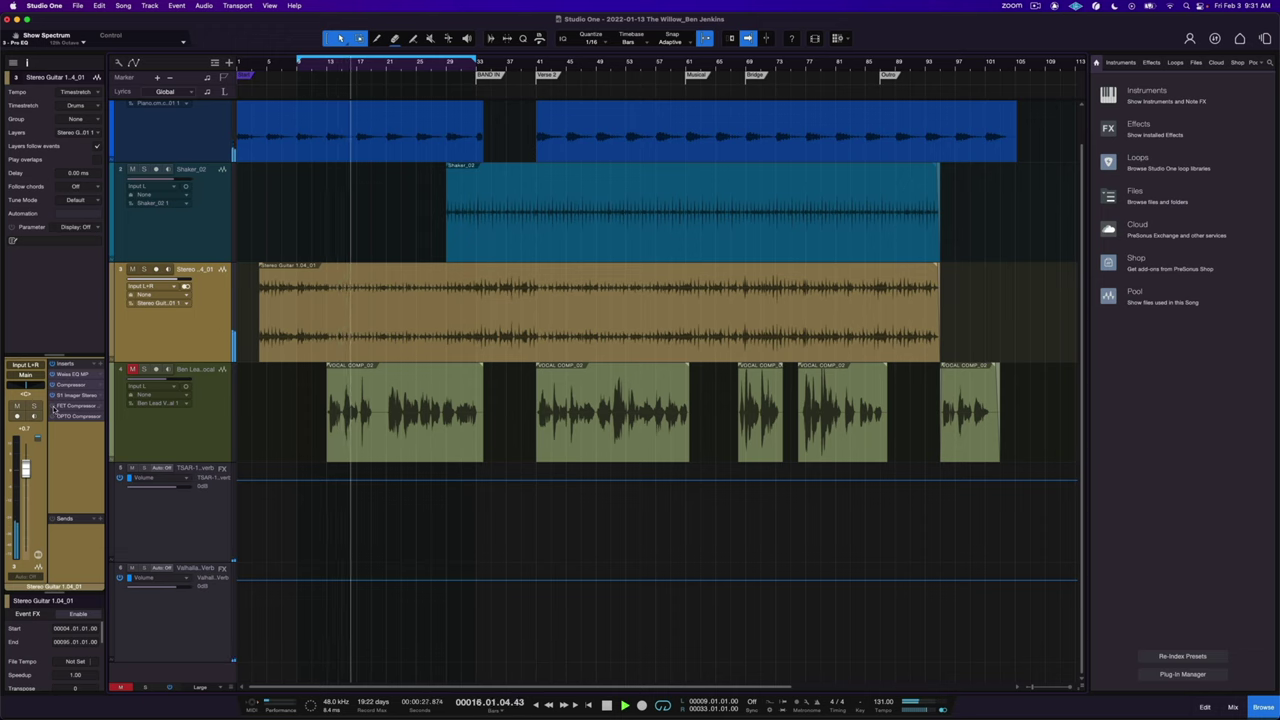
{"action": "right_click", "coordinate": [101, 408]}
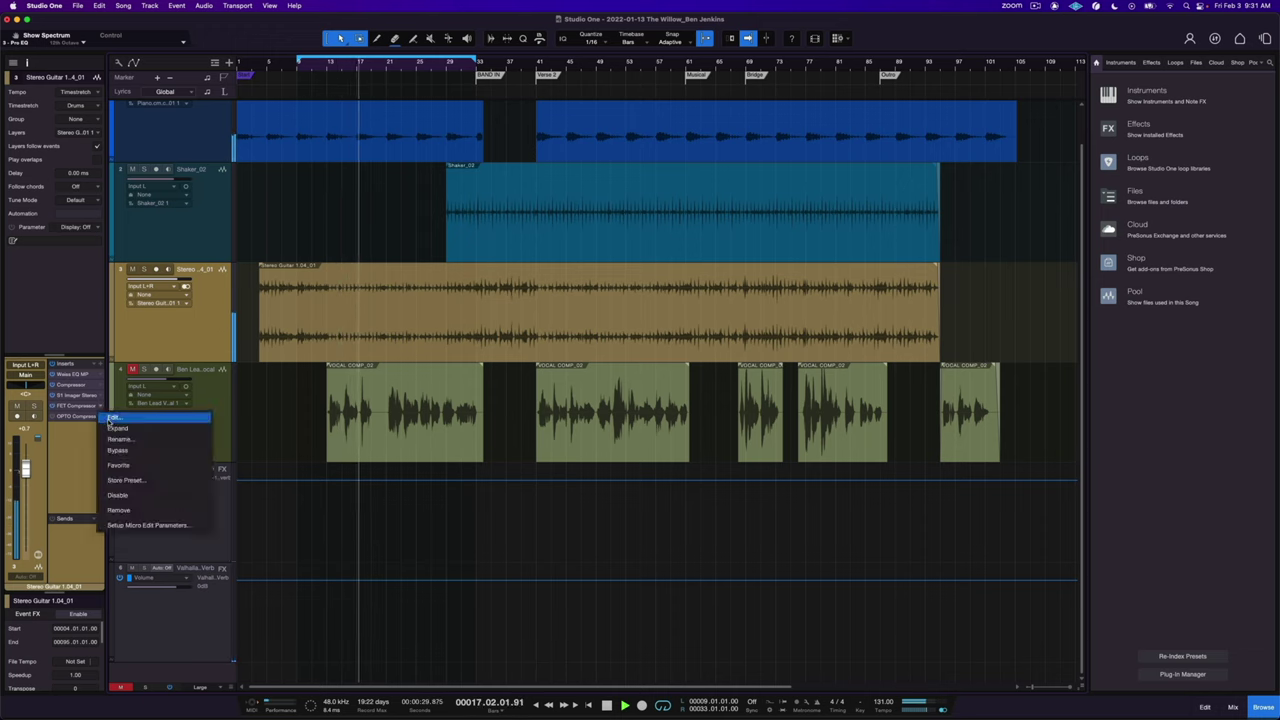
Step: Open the Stereo Guitar's FET Compressor, move and enlarge its window, and stop playback
{"action": "left_click", "coordinate": [116, 418]}
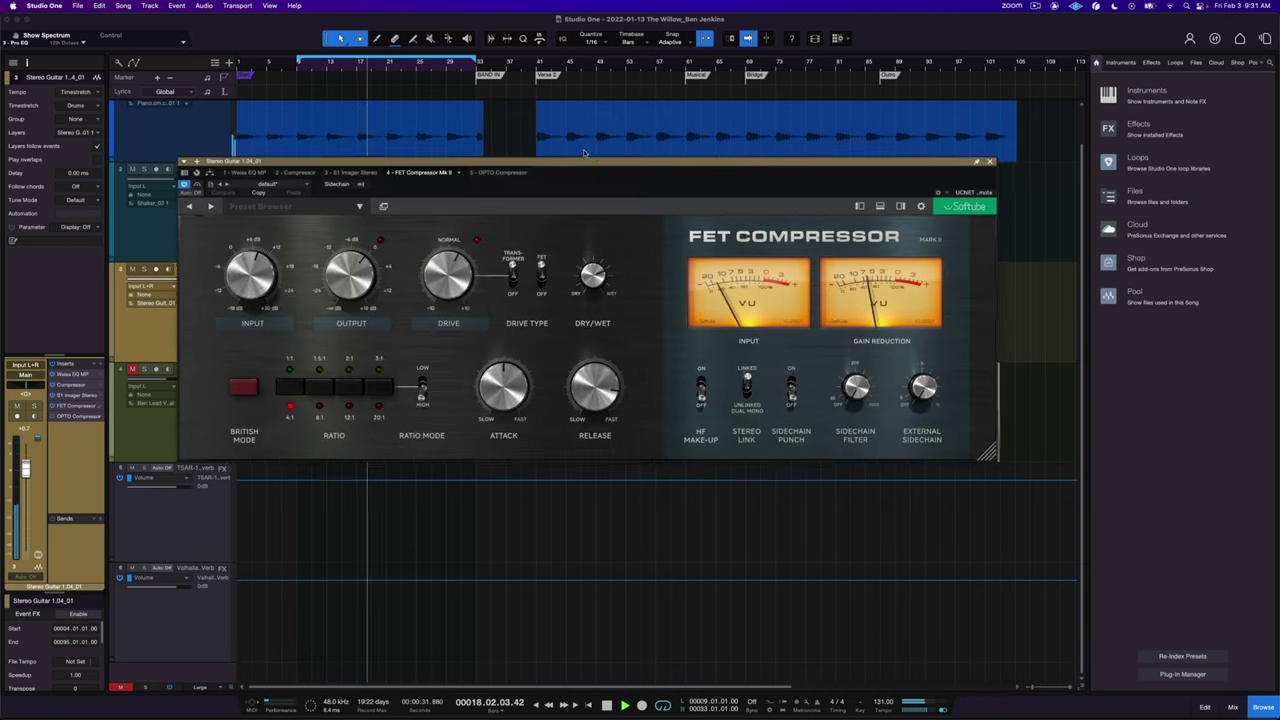
{"action": "left_click_drag", "start_coordinate": [583, 153], "coordinate": [562, 108]}
{"action": "left_click_drag", "start_coordinate": [967, 407], "coordinate": [1043, 490]}
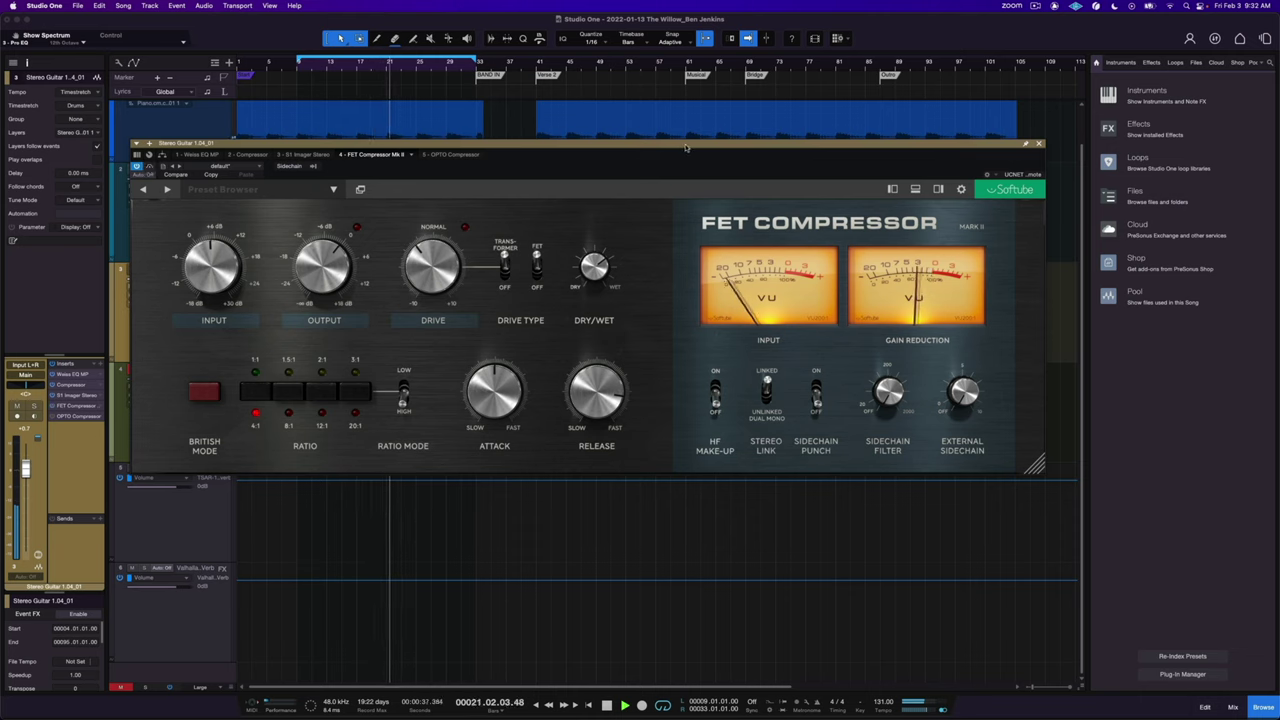
{"action": "key", "text": "space"}
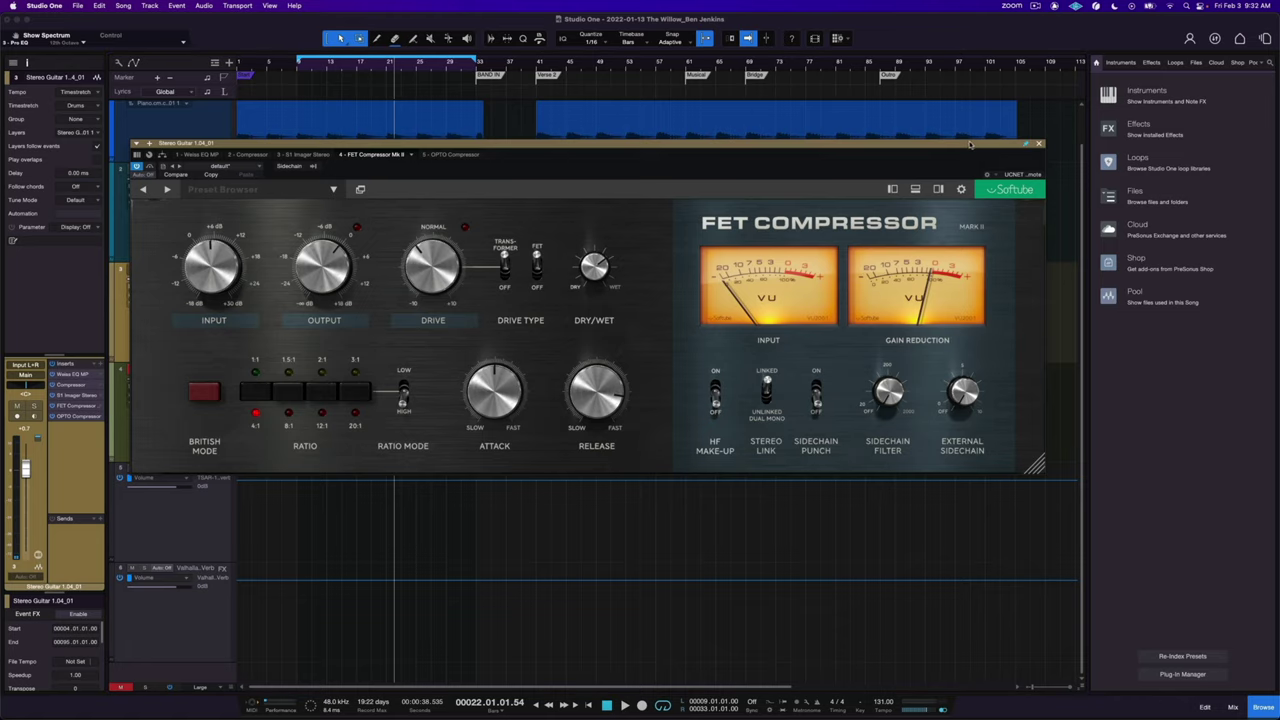
Step: Open the guitar's Opto Compressor, adjust its output up and back, and set compression to about -26 dB
{"action": "left_click_drag", "start_coordinate": [969, 145], "coordinate": [954, 96]}
{"action": "left_click", "coordinate": [100, 417]}
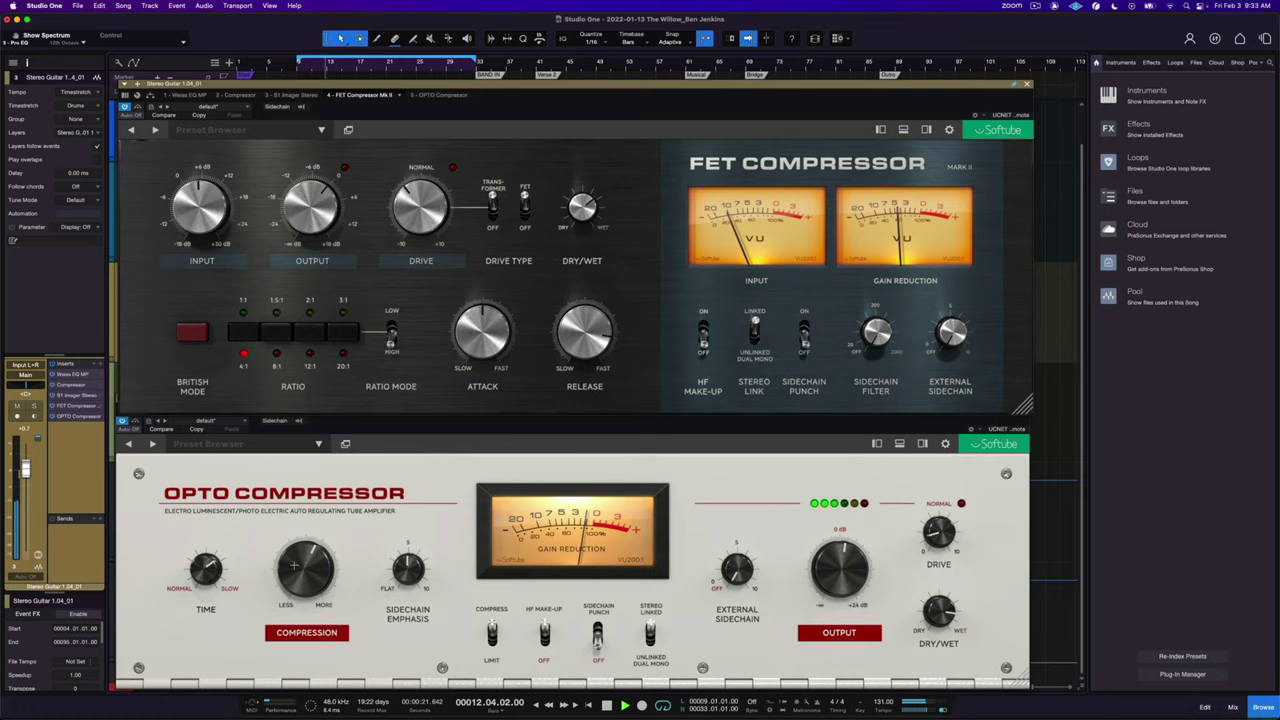
{"action": "left_click_drag", "start_coordinate": [295, 565], "coordinate": [236, 522]}
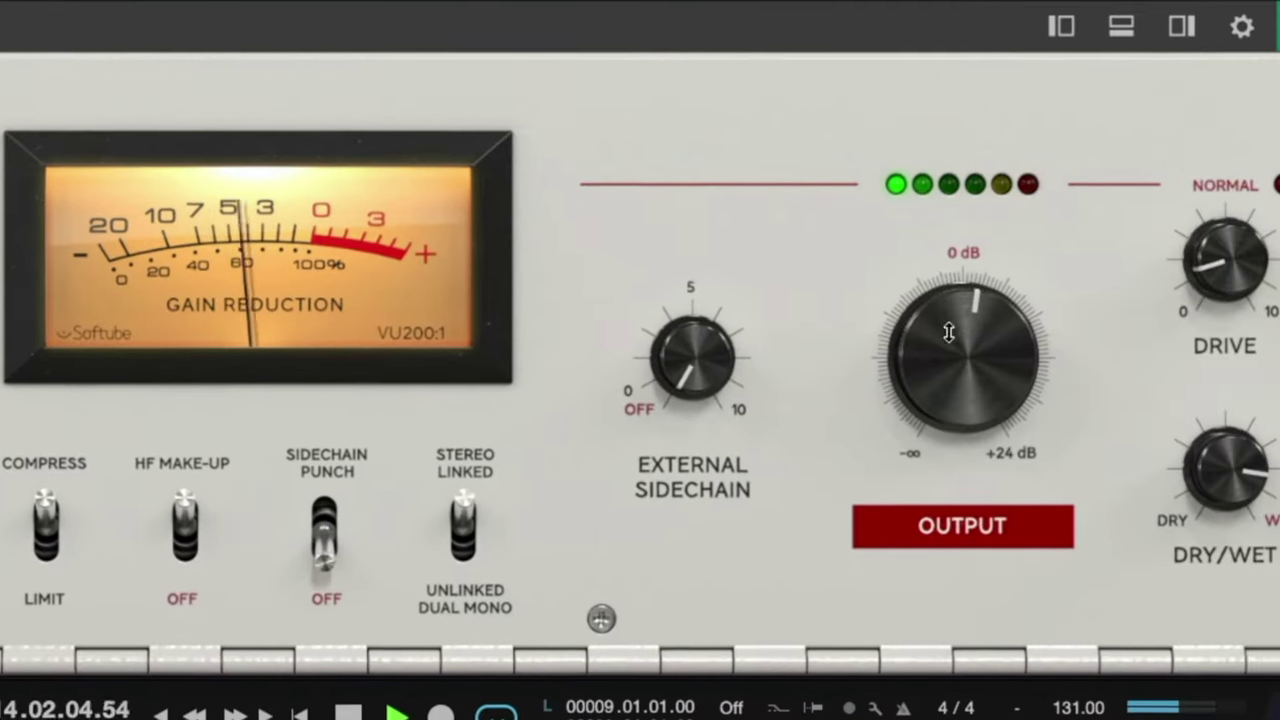
{"action": "left_click_drag", "start_coordinate": [1167, 346], "coordinate": [1202, 253]}
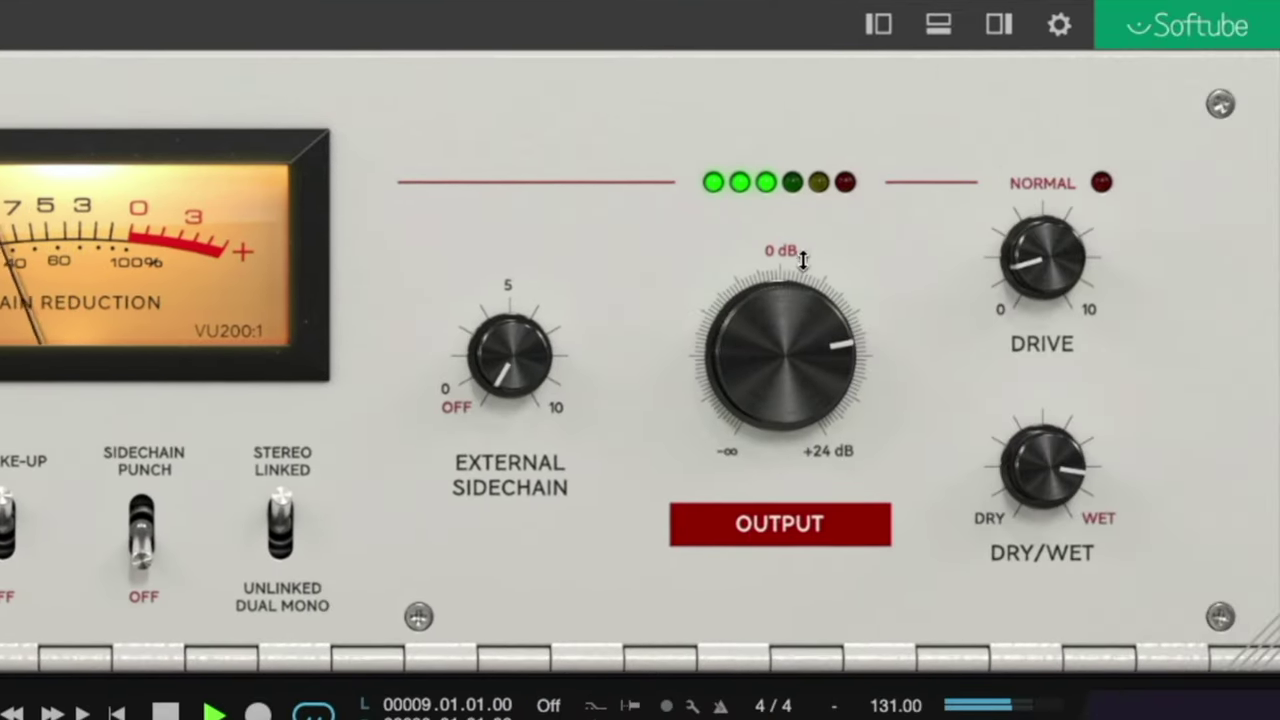
{"action": "left_click_drag", "start_coordinate": [801, 271], "coordinate": [801, 292]}
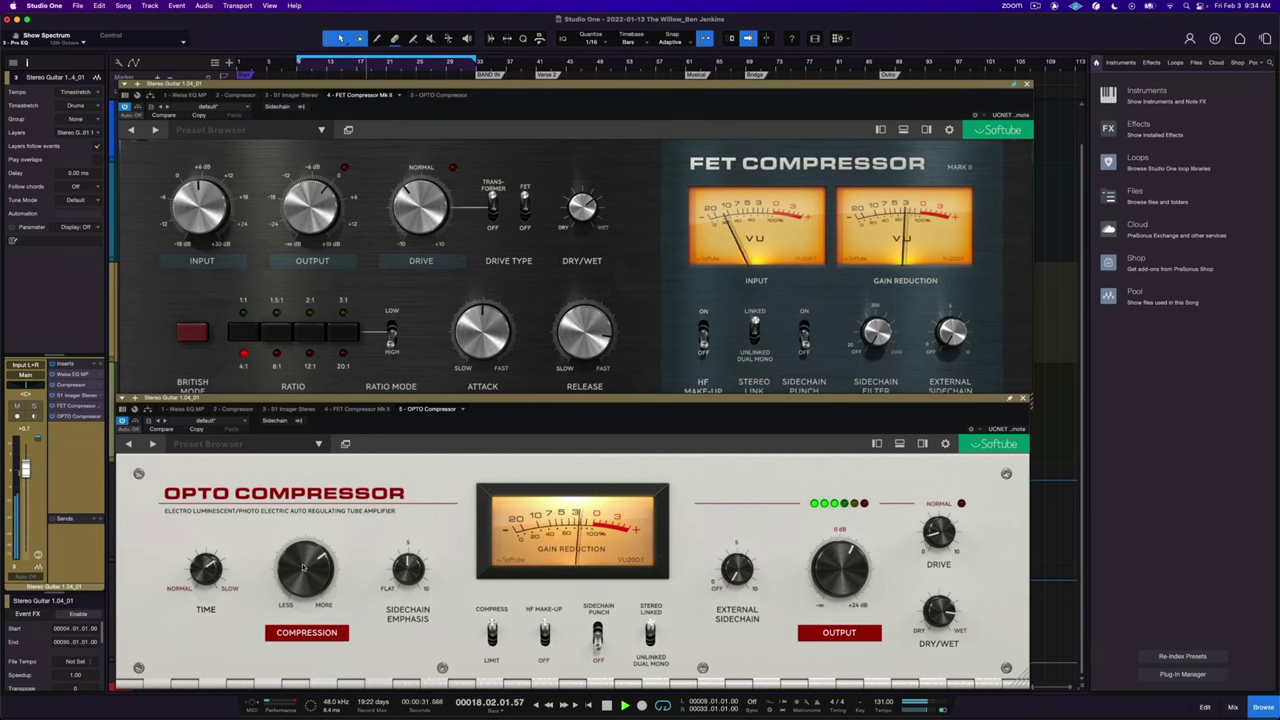
{"action": "left_click_drag", "start_coordinate": [304, 568], "coordinate": [303, 572]}
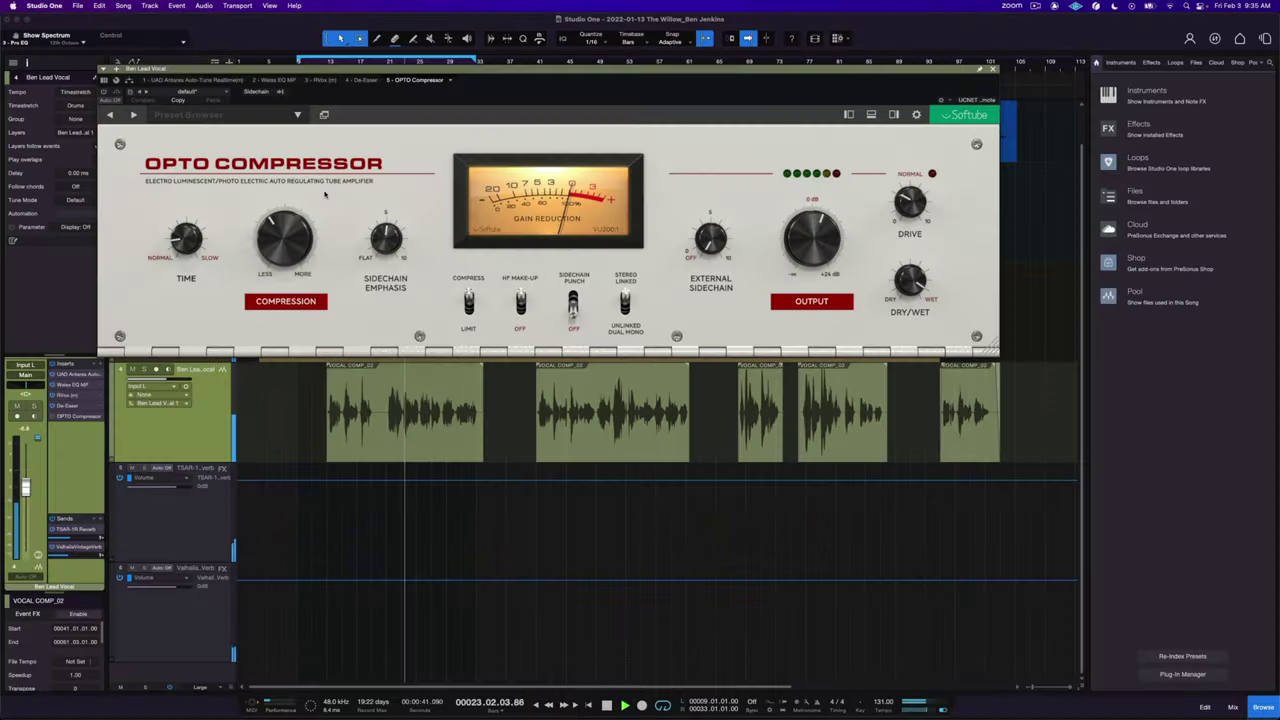
Step: Compare the vocal Opto Compressor bypassed, move its window down, and solo the lead vocal track
{"action": "left_click", "coordinate": [116, 93]}
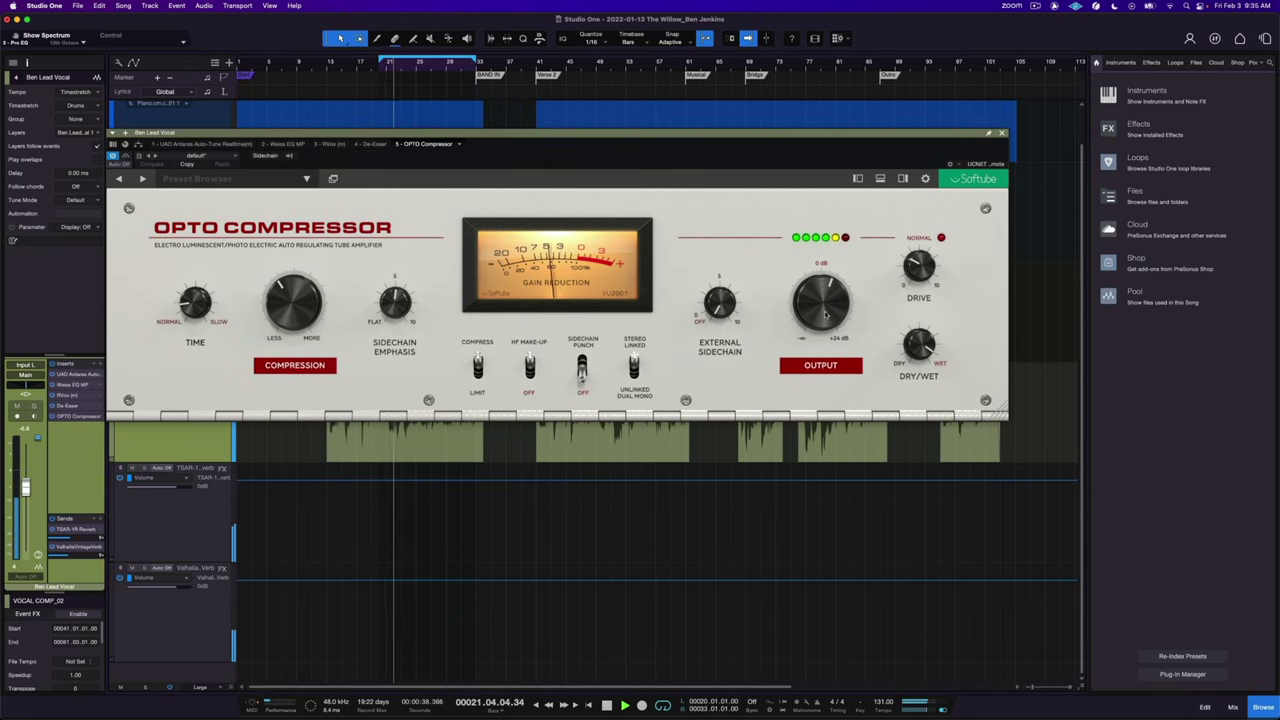
{"action": "left_click", "coordinate": [821, 309]}
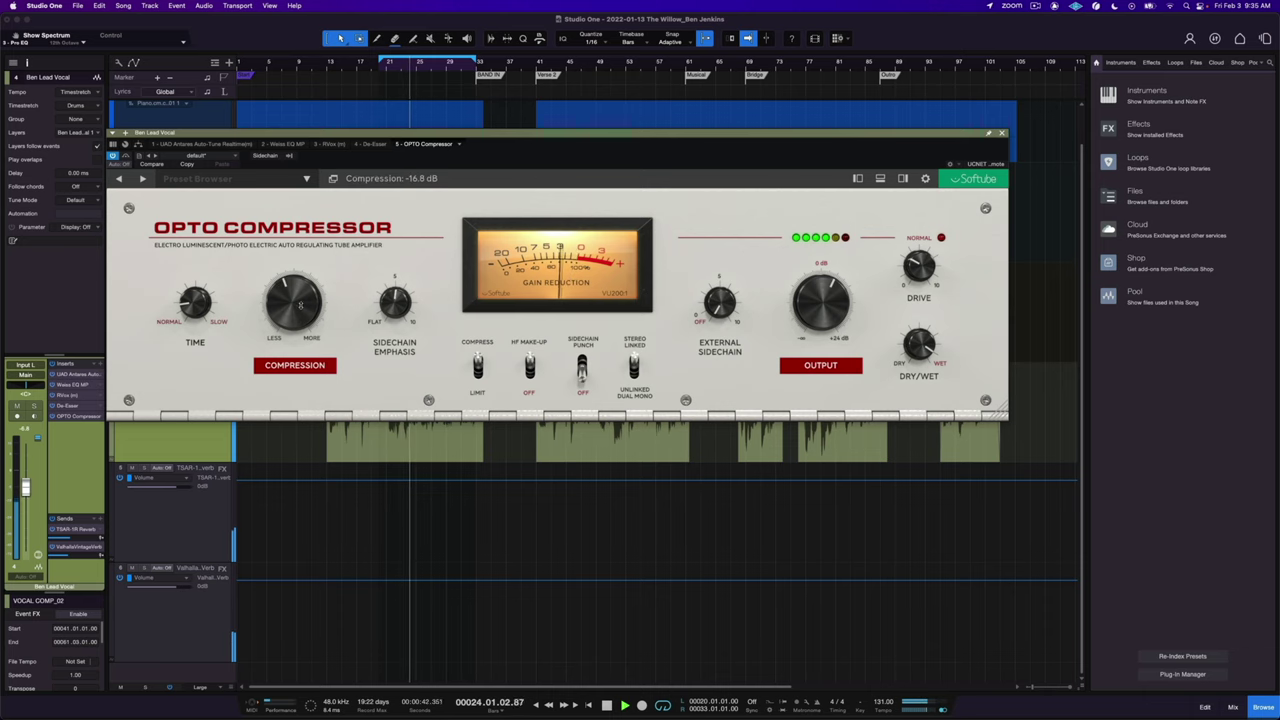
{"action": "left_click_drag", "start_coordinate": [453, 135], "coordinate": [459, 141]}
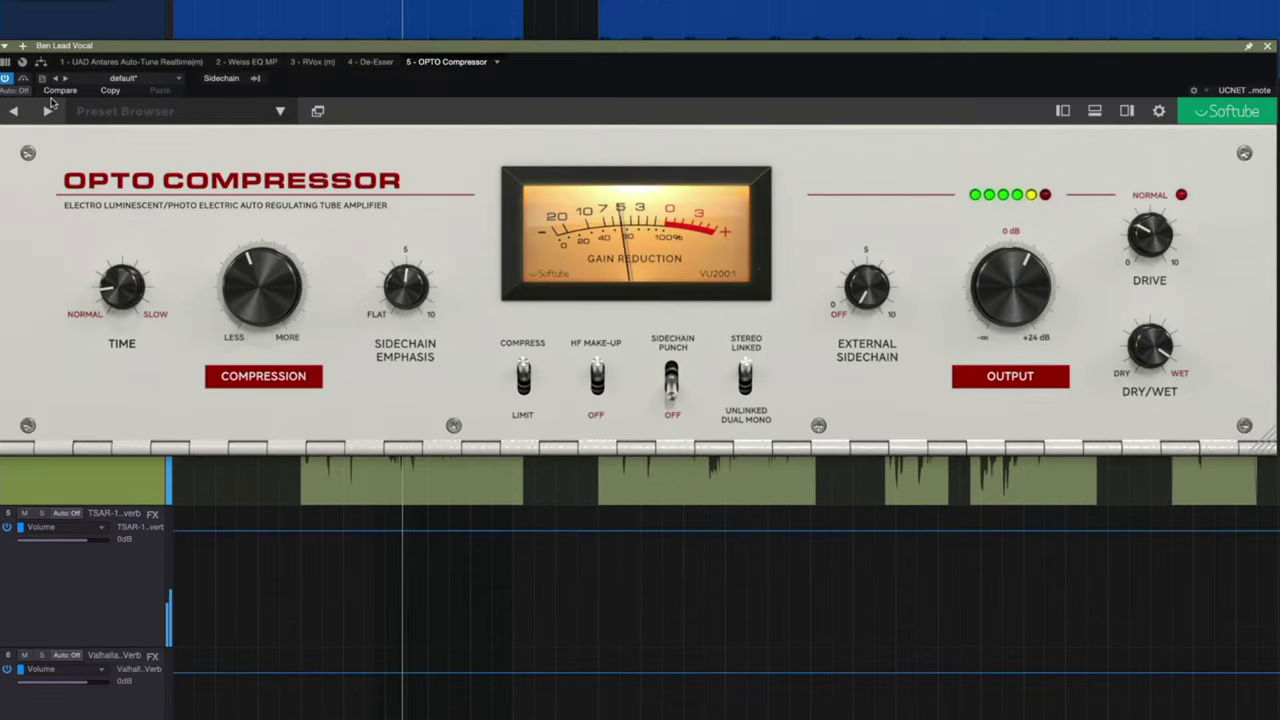
{"action": "mouse_move", "coordinate": [125, 47]}
{"action": "left_mouse_down"}
{"action": "mouse_move", "coordinate": [140, 41]}
{"action": "mouse_move", "coordinate": [100, 45]}
{"action": "mouse_move", "coordinate": [107, 35]}
{"action": "left_mouse_up"}
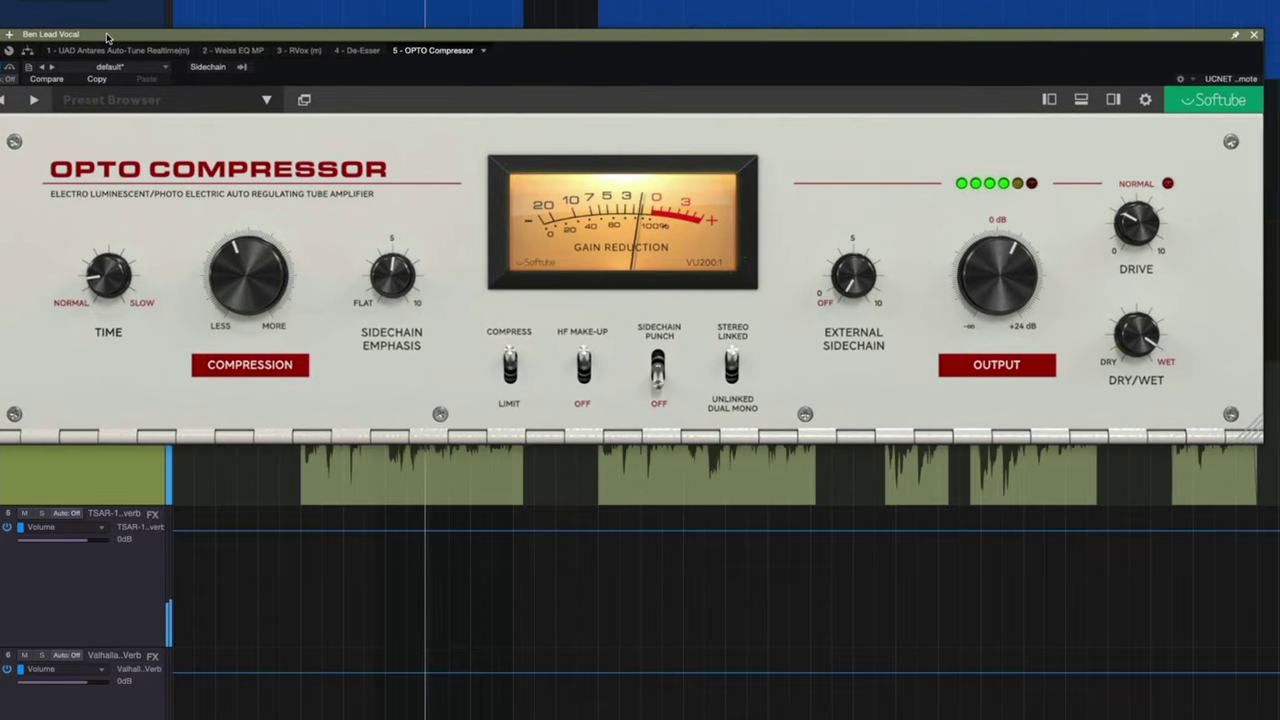
{"action": "left_click_drag", "start_coordinate": [309, 41], "coordinate": [256, 396]}
{"action": "left_click", "coordinate": [41, 373]}
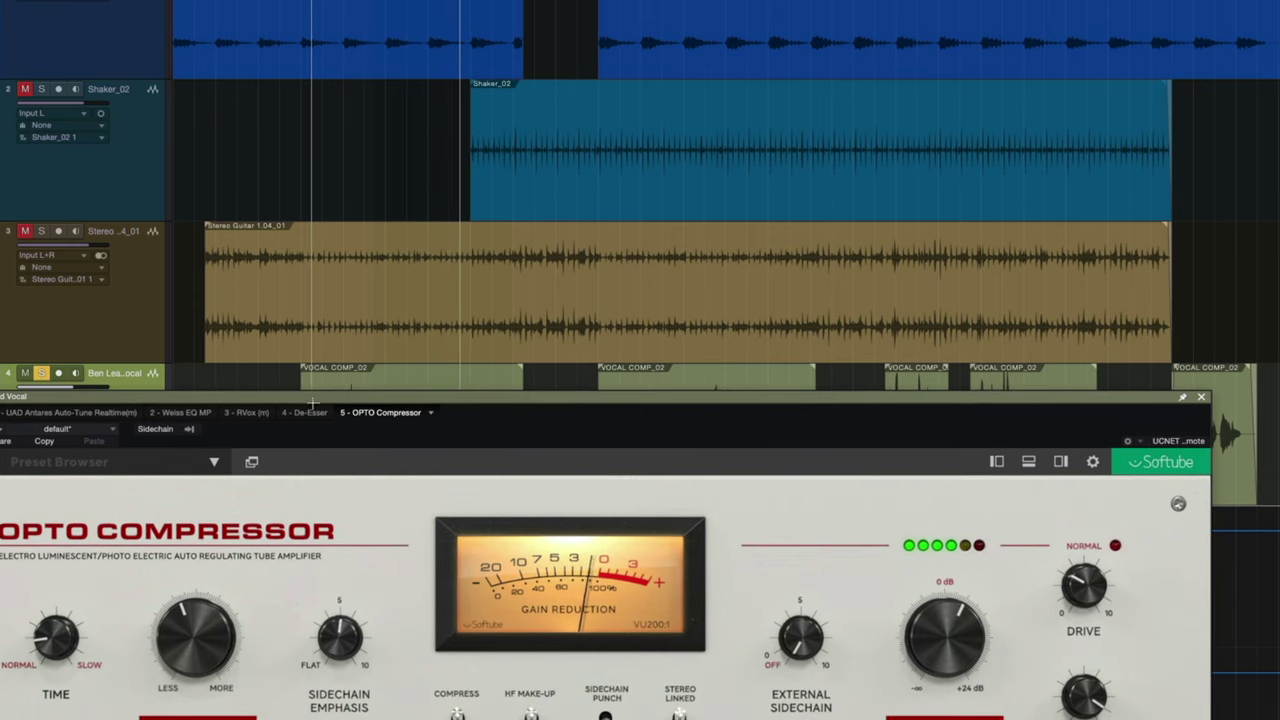
Step: Raise the vocal Opto output to 6.3 dB, set compression near -19 dB, then output to 4.7 dB
{"action": "left_click_drag", "start_coordinate": [158, 440], "coordinate": [166, 60]}
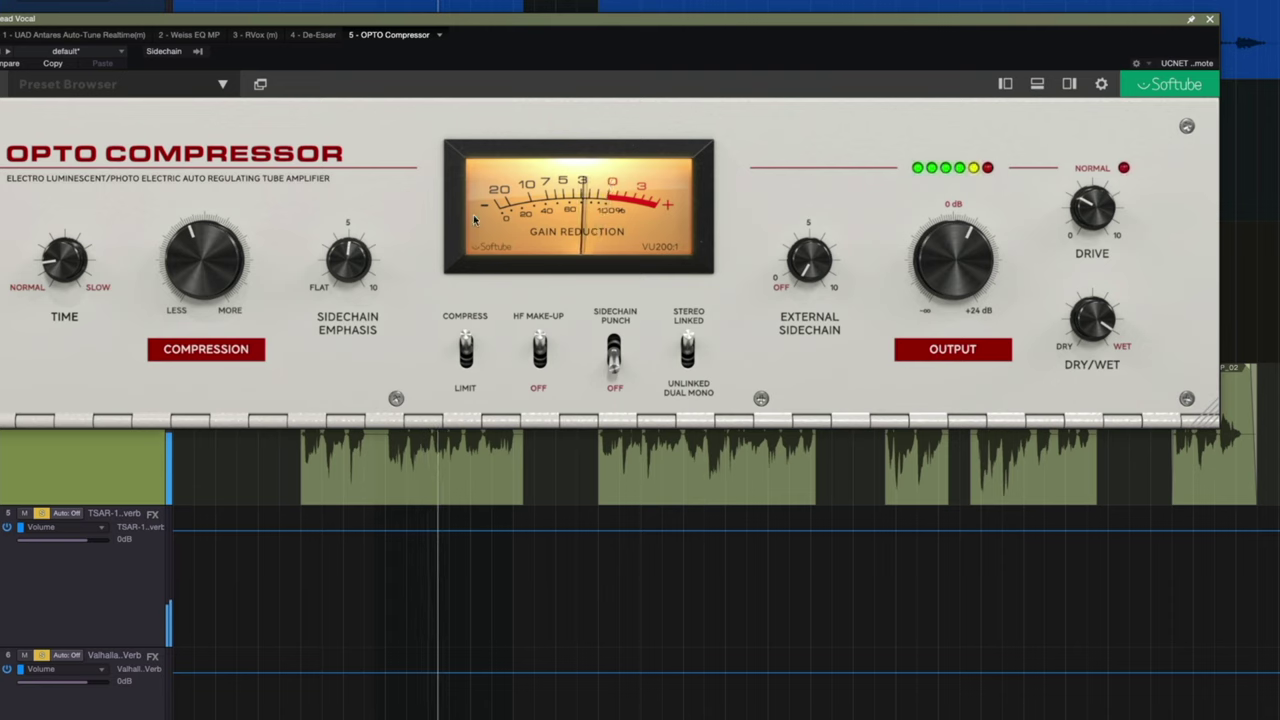
{"action": "mouse_move", "coordinate": [951, 280]}
{"action": "left_click_drag", "start_coordinate": [951, 280], "coordinate": [953, 272]}
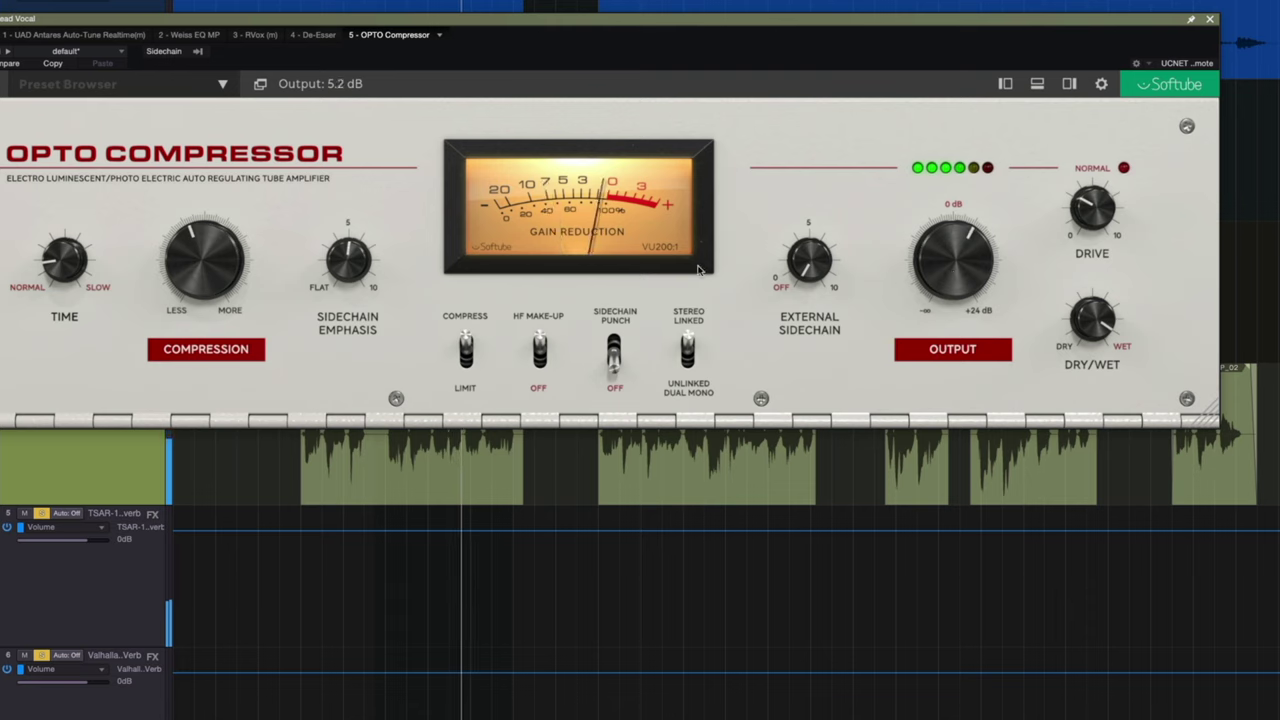
{"action": "left_click_drag", "start_coordinate": [197, 268], "coordinate": [200, 257]}
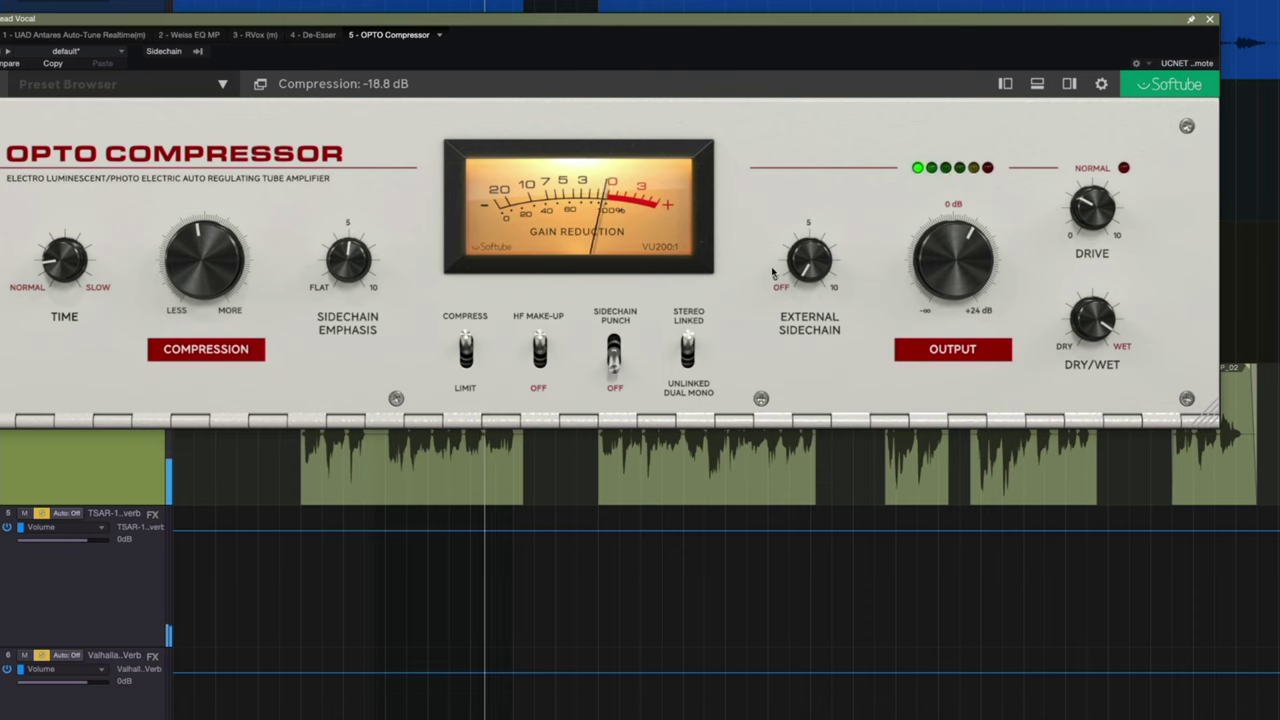
{"action": "left_click_drag", "start_coordinate": [955, 265], "coordinate": [954, 267]}
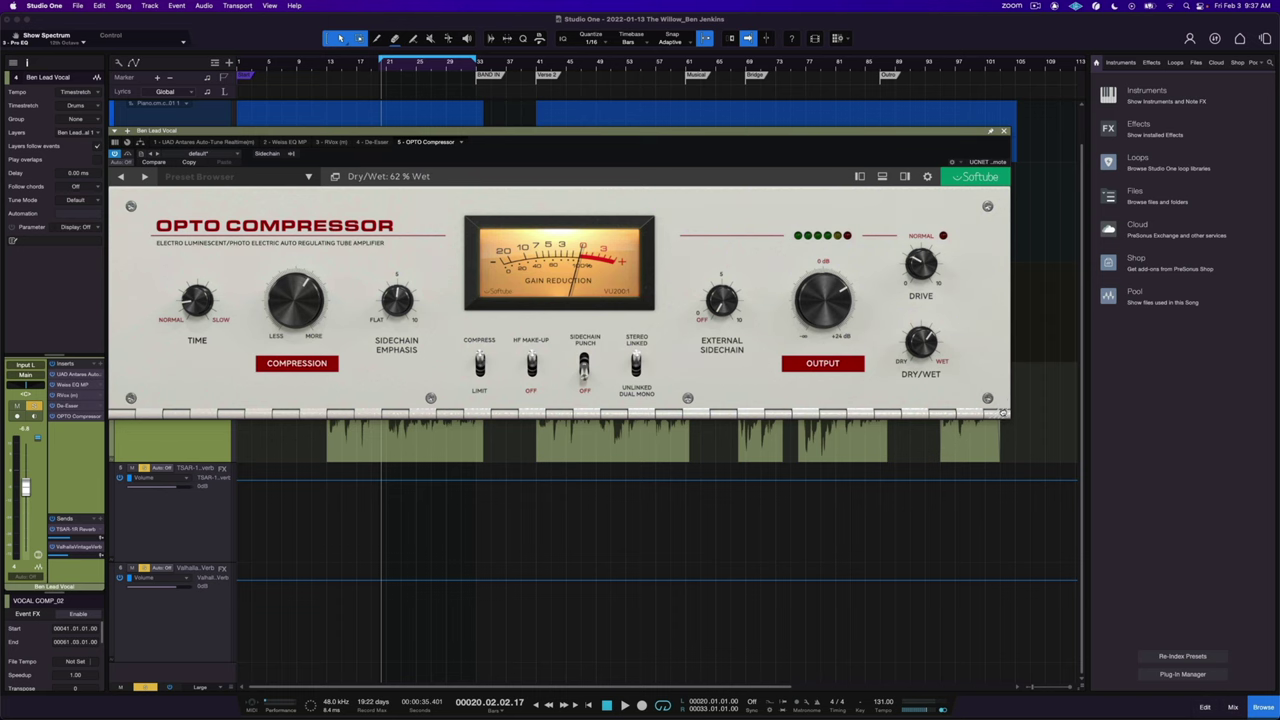
Step: Shrink, re-enlarge, and nudge the Opto Compressor window left to uncover the tracks
{"action": "left_click_drag", "start_coordinate": [1003, 412], "coordinate": [650, 362]}
{"action": "left_click_drag", "start_coordinate": [645, 311], "coordinate": [1062, 430]}
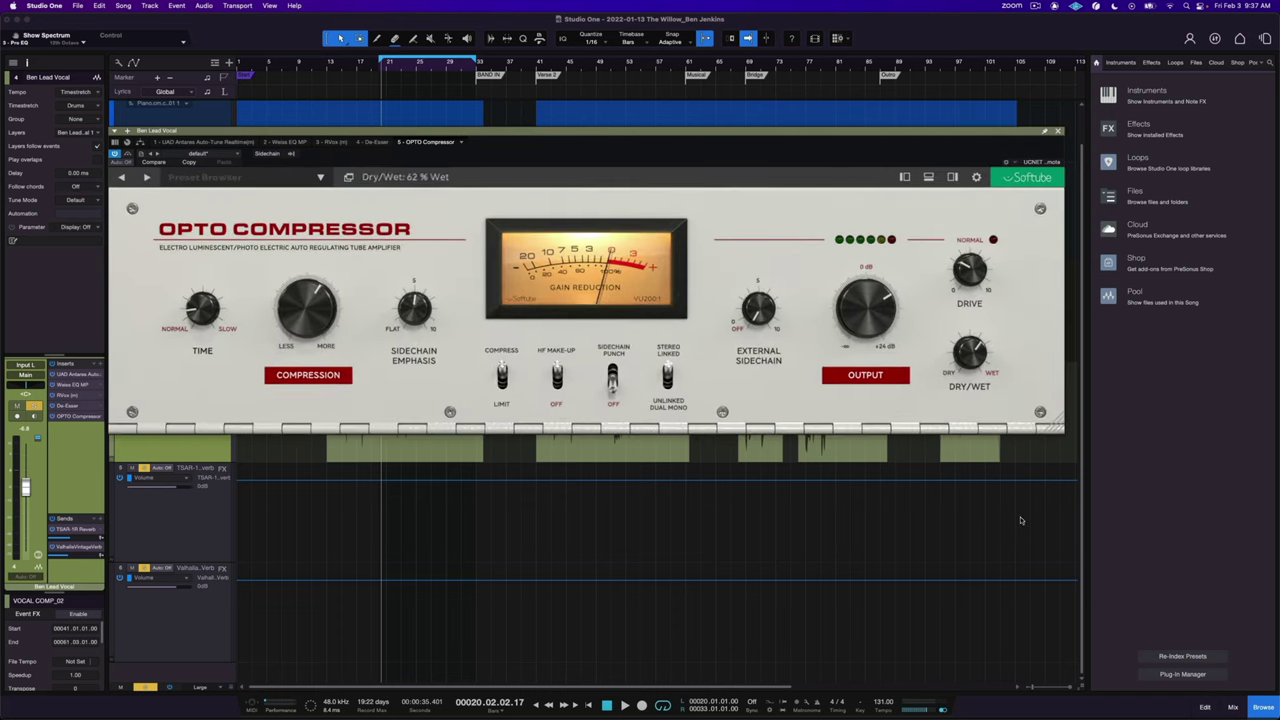
{"action": "left_click_drag", "start_coordinate": [600, 132], "coordinate": [580, 136]}
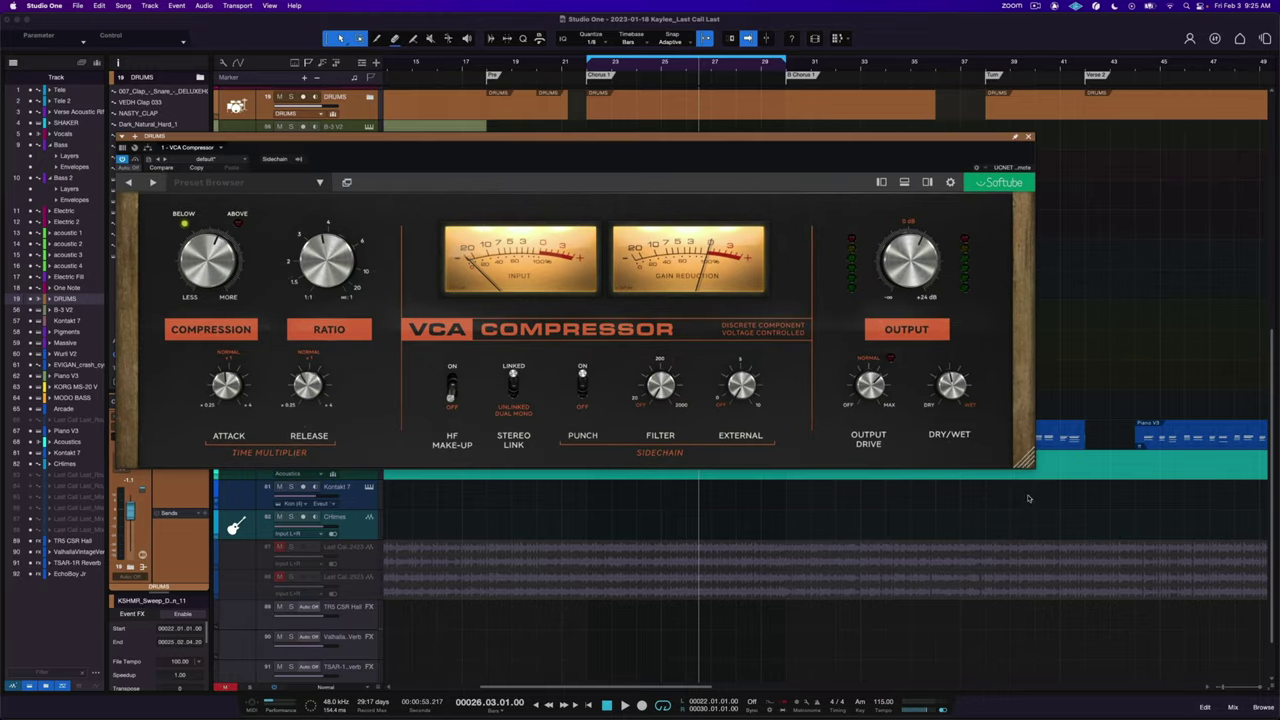
Step: Shrink the drums' VCA Compressor window, then enlarge it well beyond its original size
{"action": "left_click_drag", "start_coordinate": [1024, 461], "coordinate": [771, 433]}
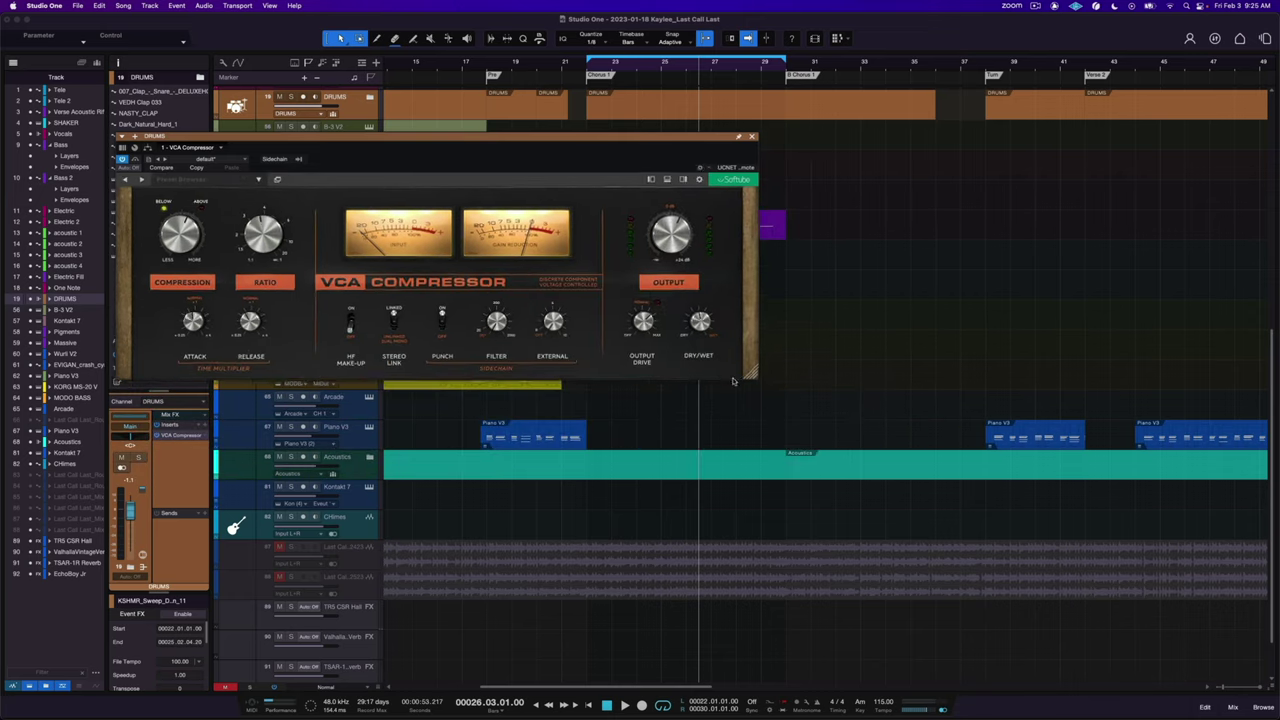
{"action": "left_click_drag", "start_coordinate": [657, 343], "coordinate": [1074, 491]}
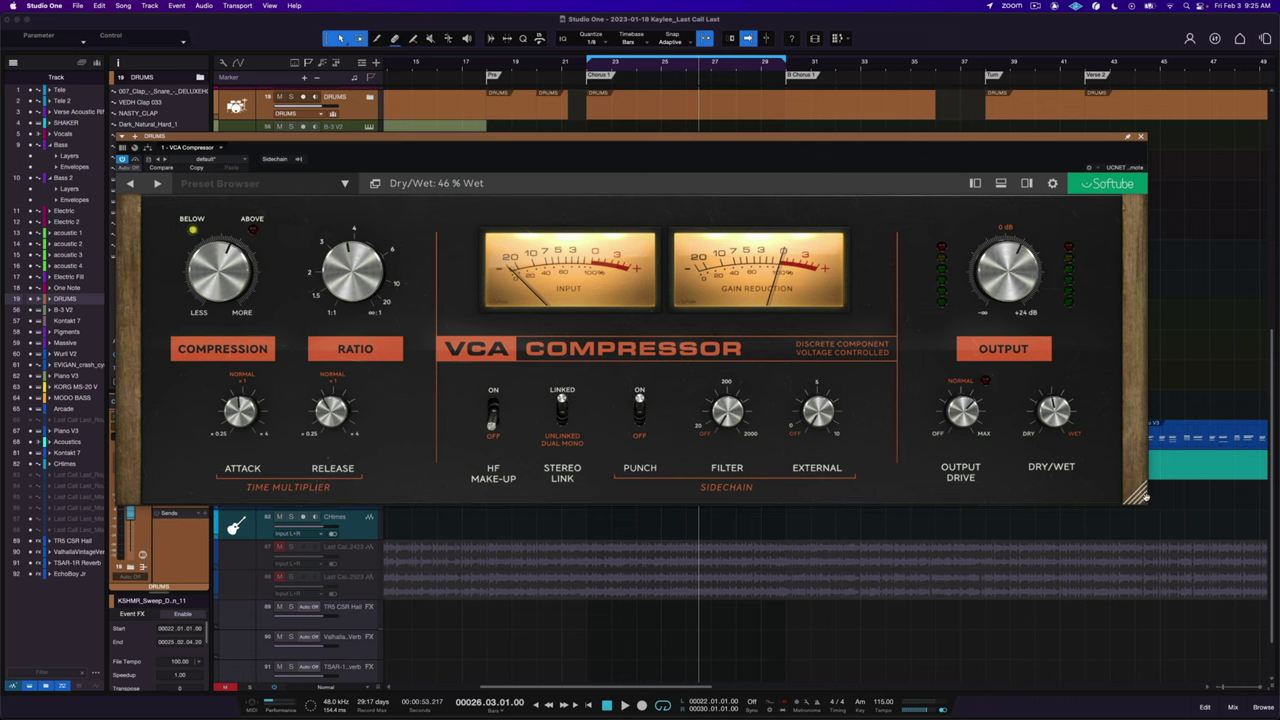
{"action": "left_click_drag", "start_coordinate": [1146, 497], "coordinate": [1276, 550]}
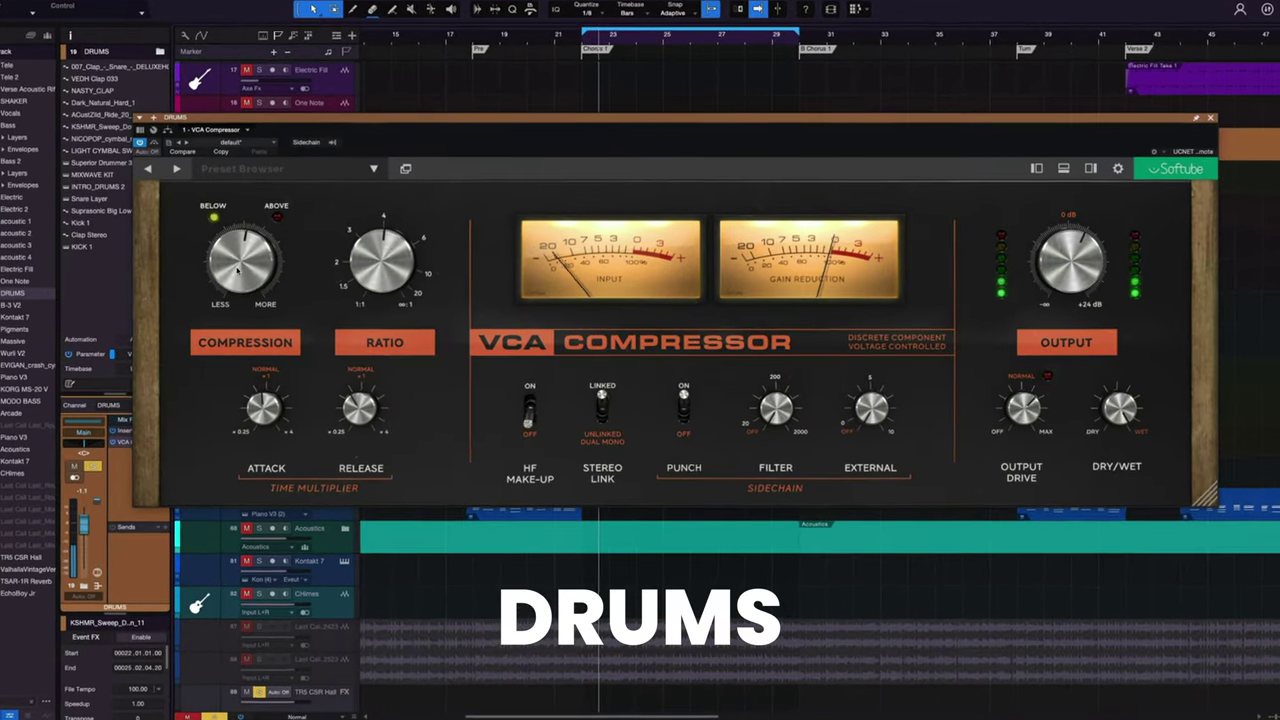
Step: Raise the VCA Compression to about -33 dB and lower the Ratio to 3.0:1
{"action": "left_click_drag", "start_coordinate": [238, 270], "coordinate": [195, 226]}
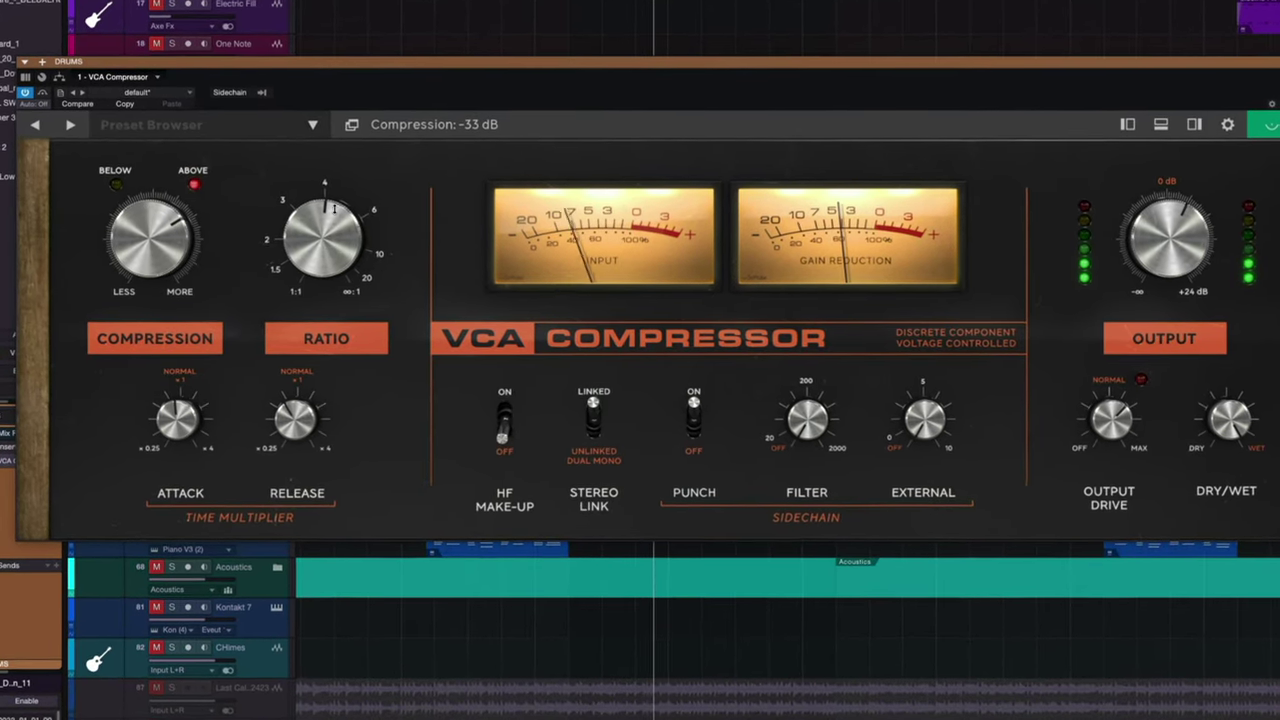
{"action": "left_click_drag", "start_coordinate": [334, 208], "coordinate": [317, 240]}
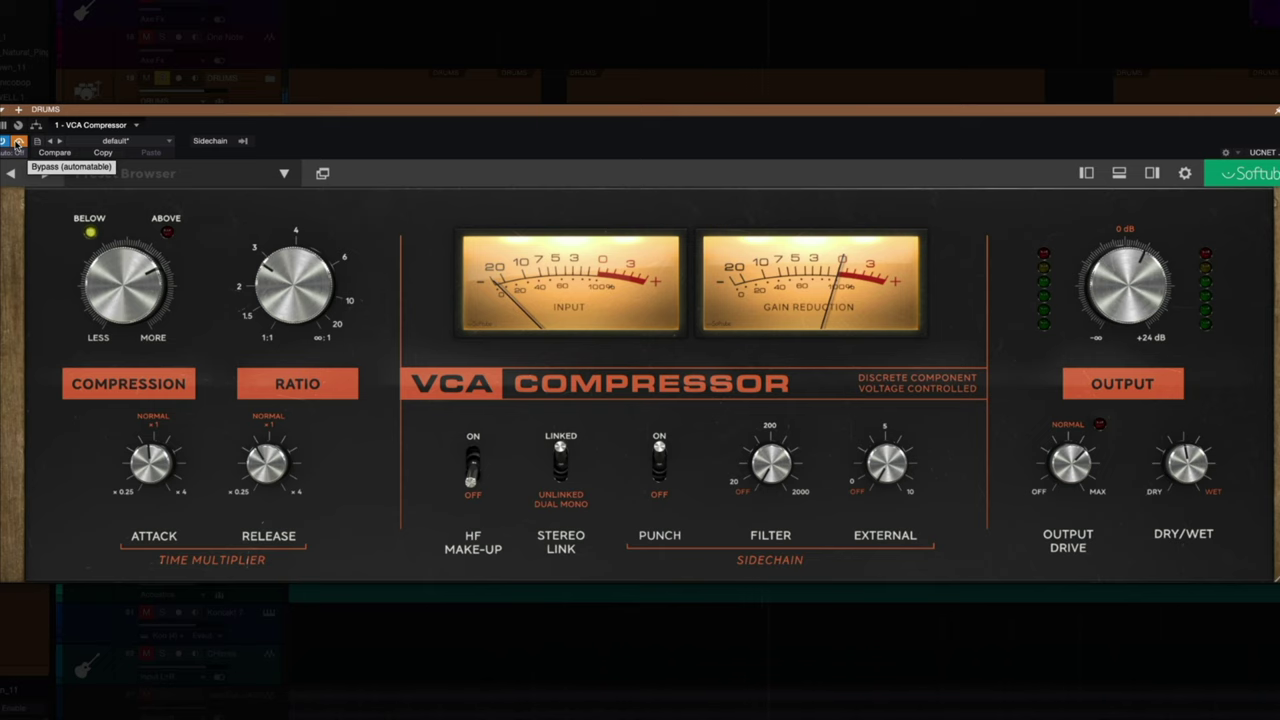
Step: Lower the VCA Compressor Output from 4.6 dB to 4.3 dB
{"action": "mouse_move", "coordinate": [323, 318]}
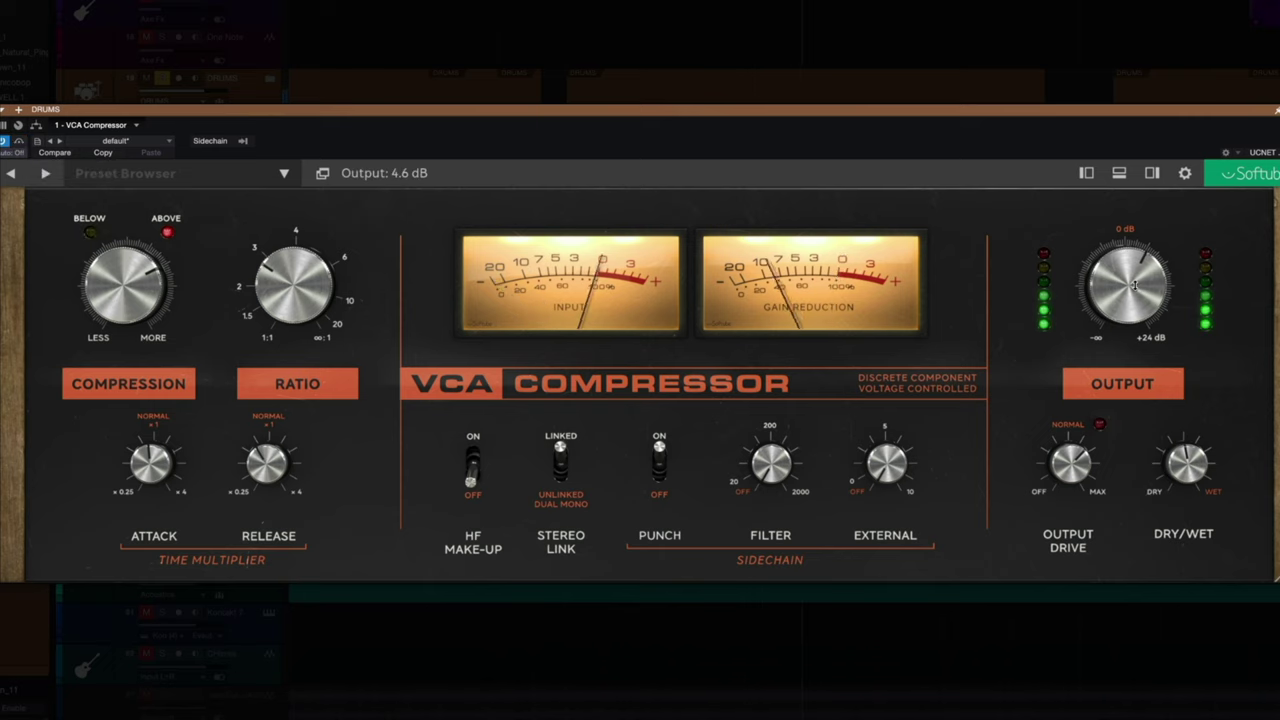
{"action": "left_click_drag", "start_coordinate": [1134, 285], "coordinate": [1134, 287]}
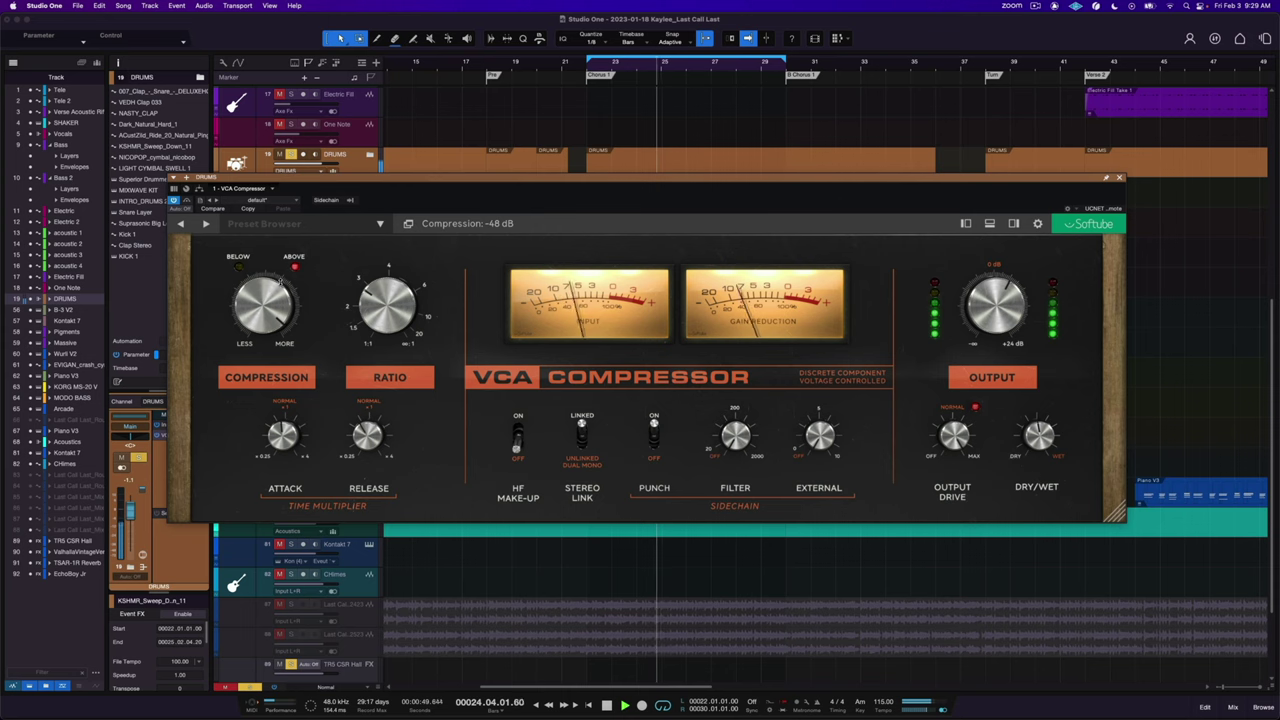
Step: Back the drum Compression off to about -36 dB, keeping Dry/Wet at its midpoint
{"action": "left_click_drag", "start_coordinate": [278, 290], "coordinate": [275, 307]}
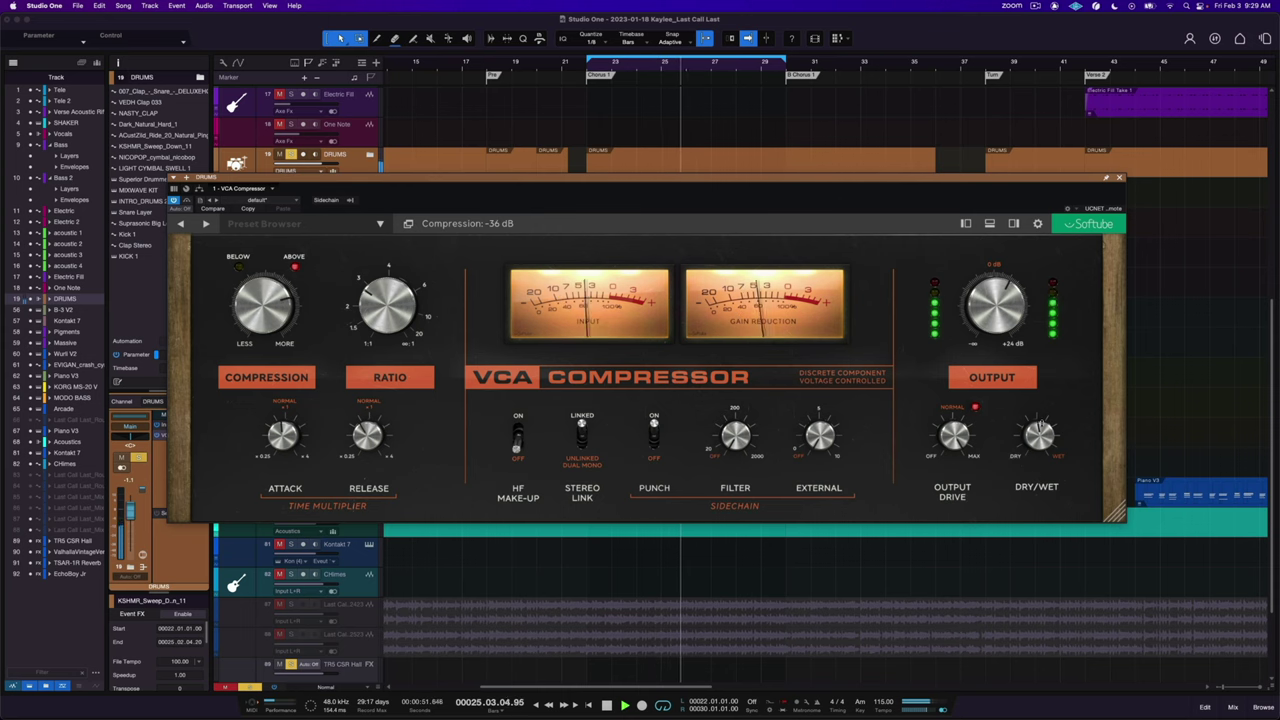